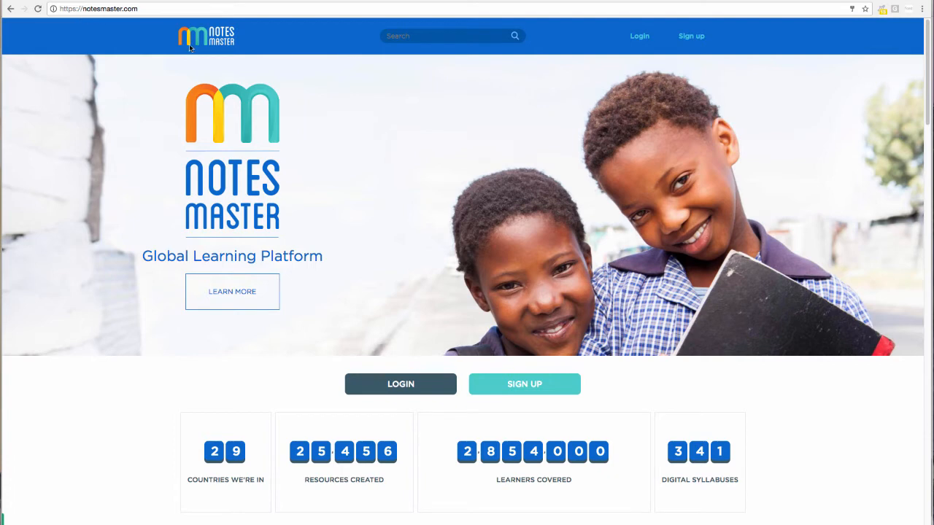
Log in with the prefilled account details and expand the CSEC Biology syllabus in the workspace
click(420, 393)
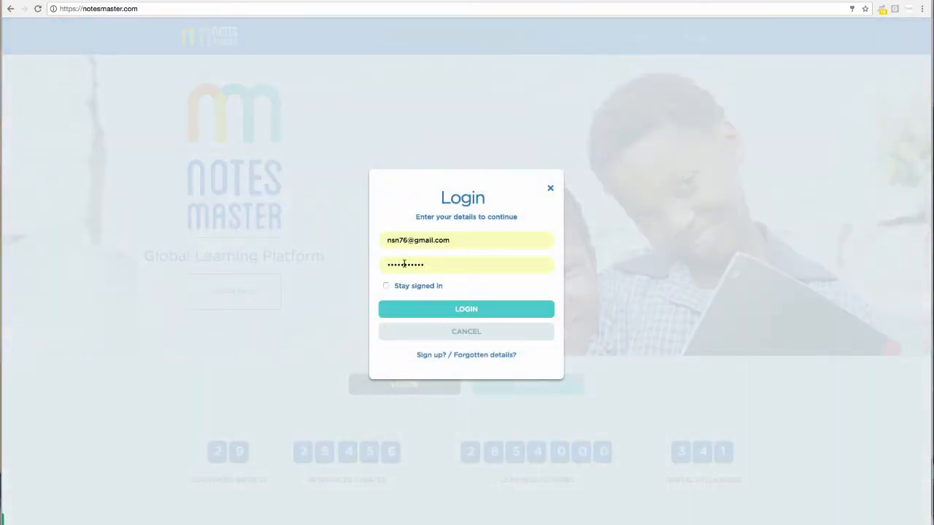
click(416, 312)
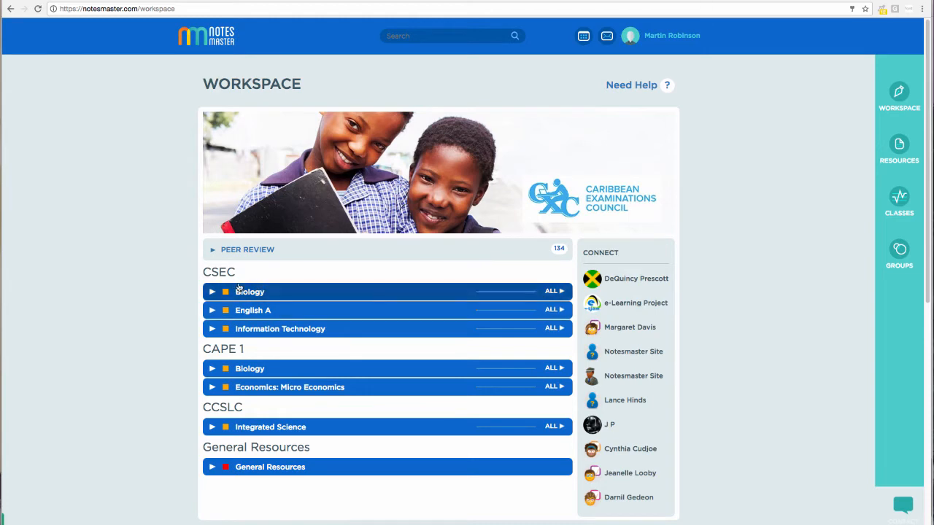
click(267, 293)
scroll(19, 394, down, 1)
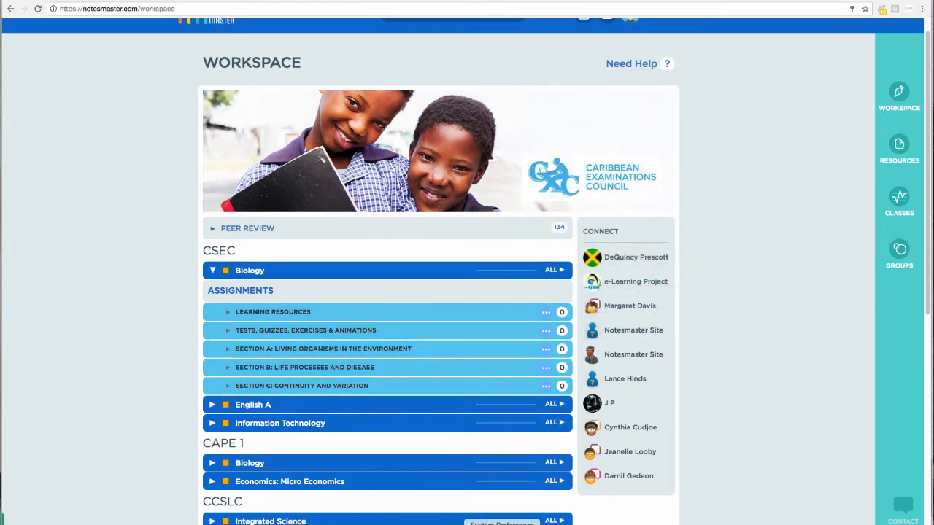
Browse the Caribbean resources for CSEC in the Science and Math category and expand Biology to view its sections
click(901, 144)
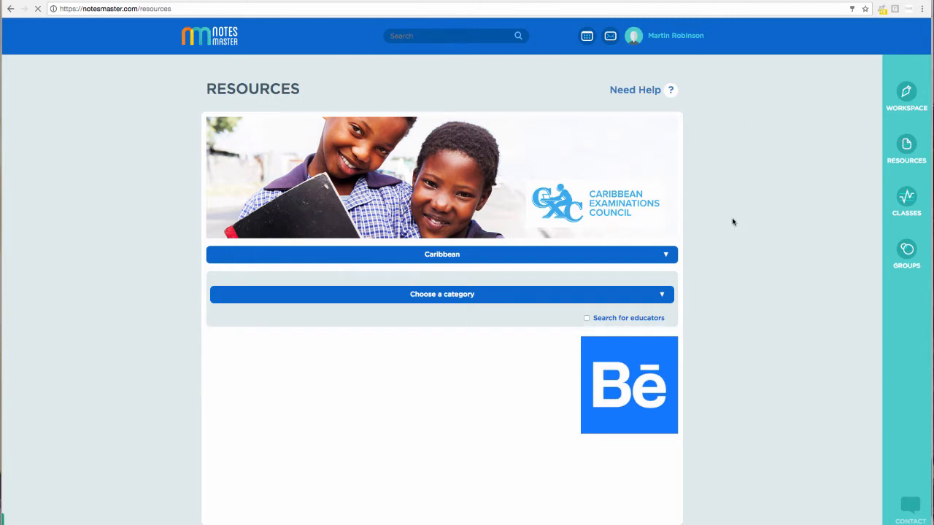
click(422, 296)
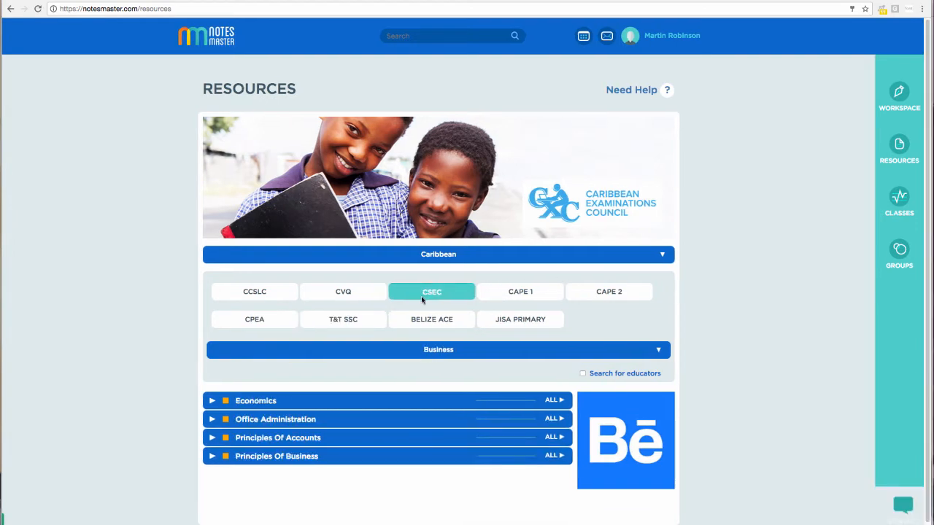
click(423, 353)
click(369, 488)
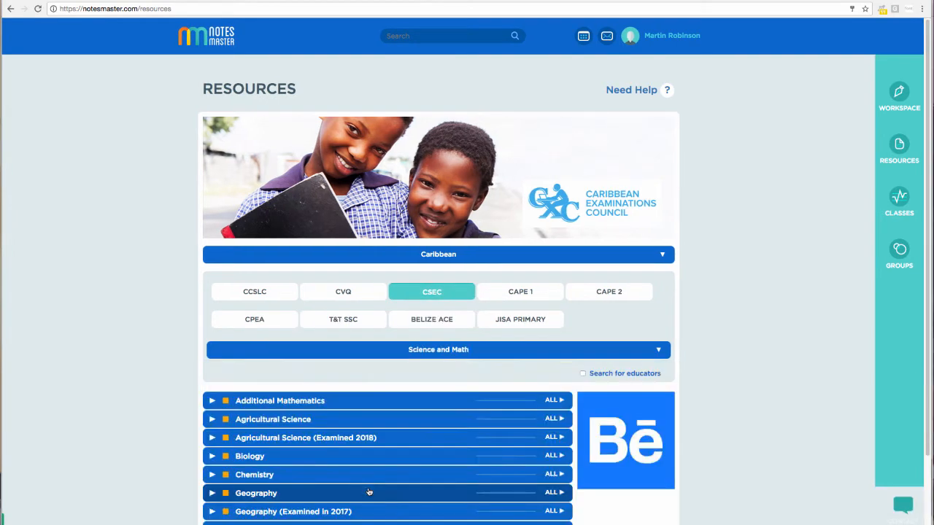
scroll(356, 469, down, 2)
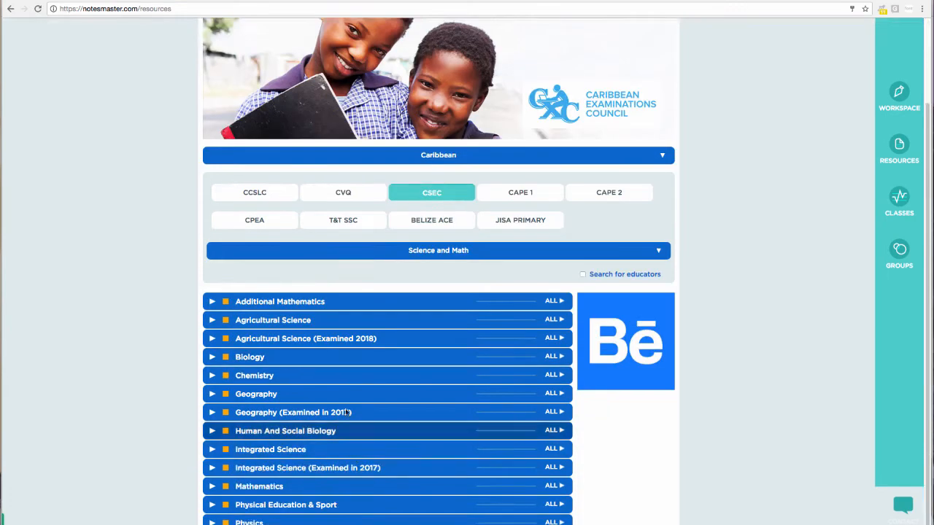
click(333, 360)
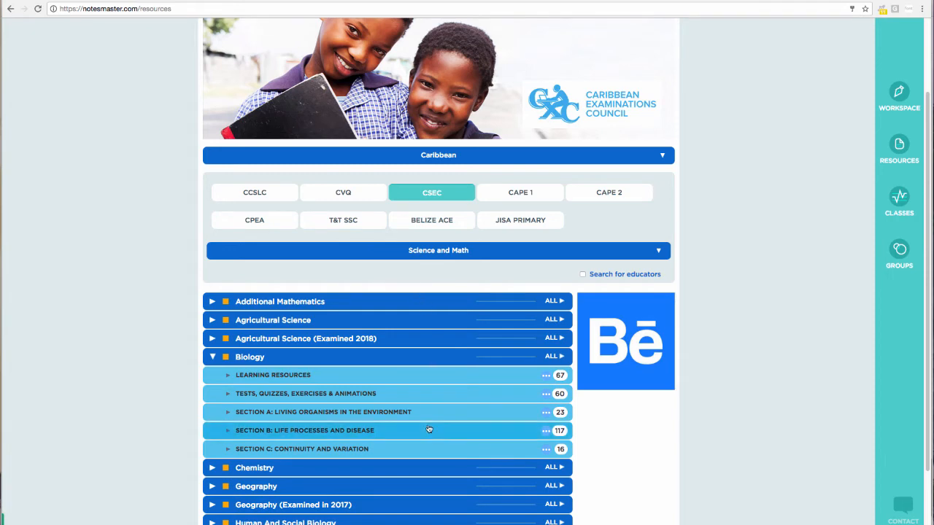
scroll(446, 394, up, 2)
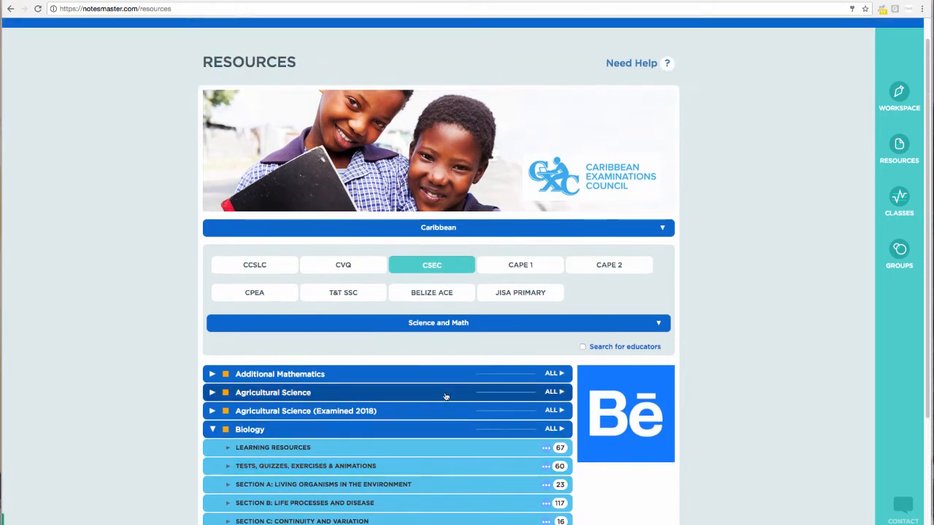
In the workspace's CSEC Biology Section A content, start adding new content under the objective "Classify organisms into taxonomic groups based on physical similarities"
click(900, 93)
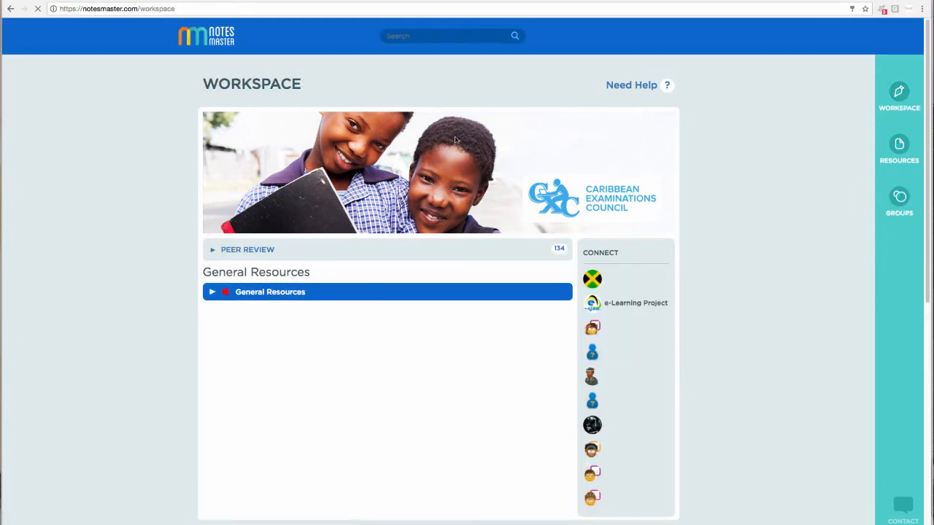
click(380, 298)
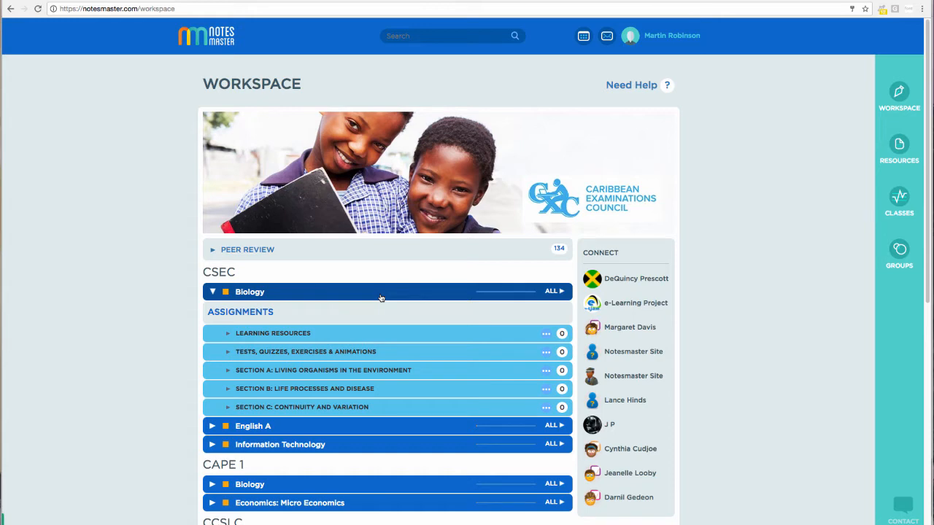
click(318, 370)
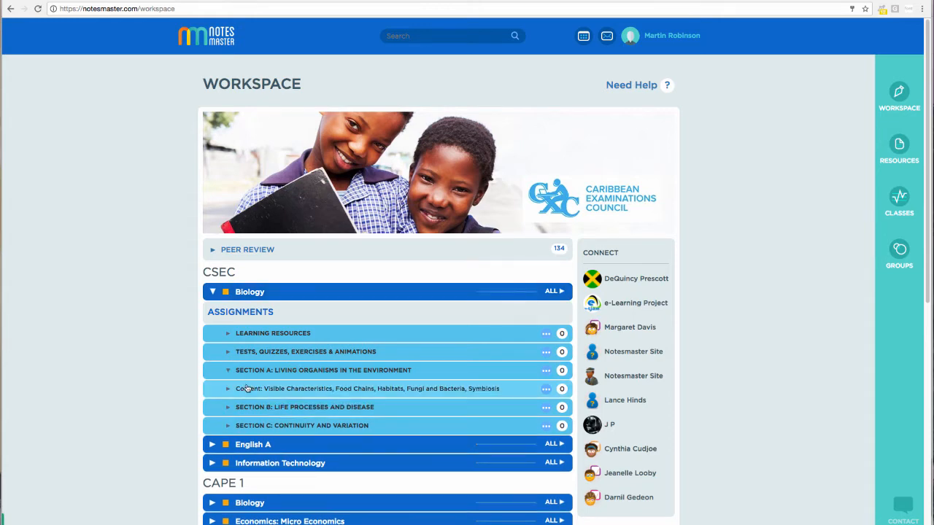
click(248, 388)
scroll(270, 364, down, 2)
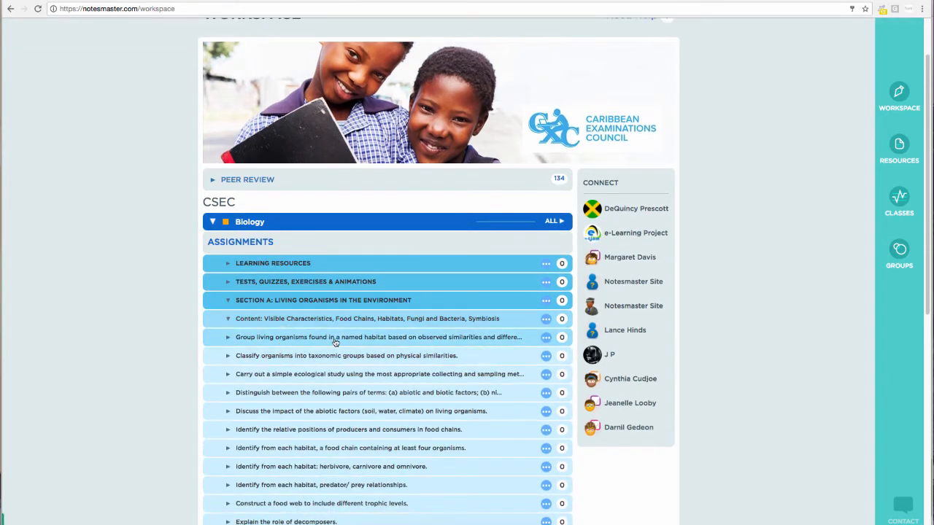
click(274, 357)
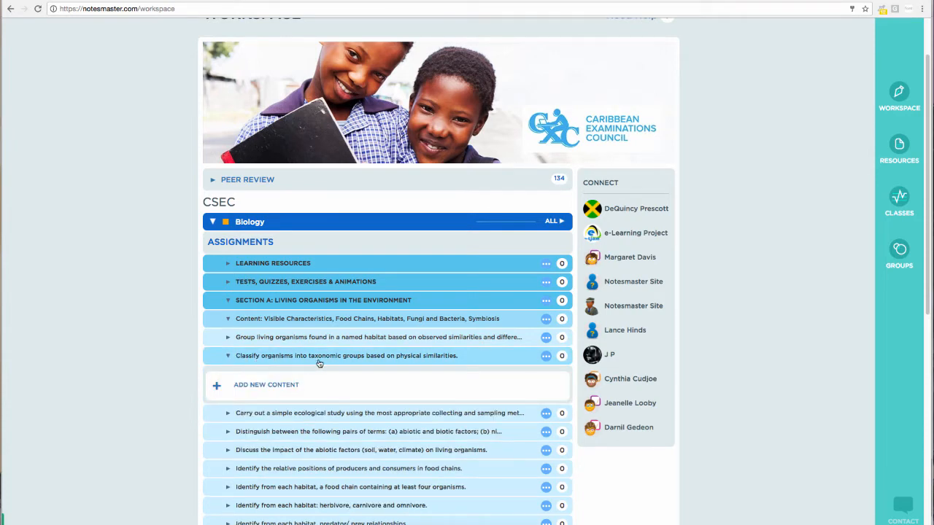
click(286, 393)
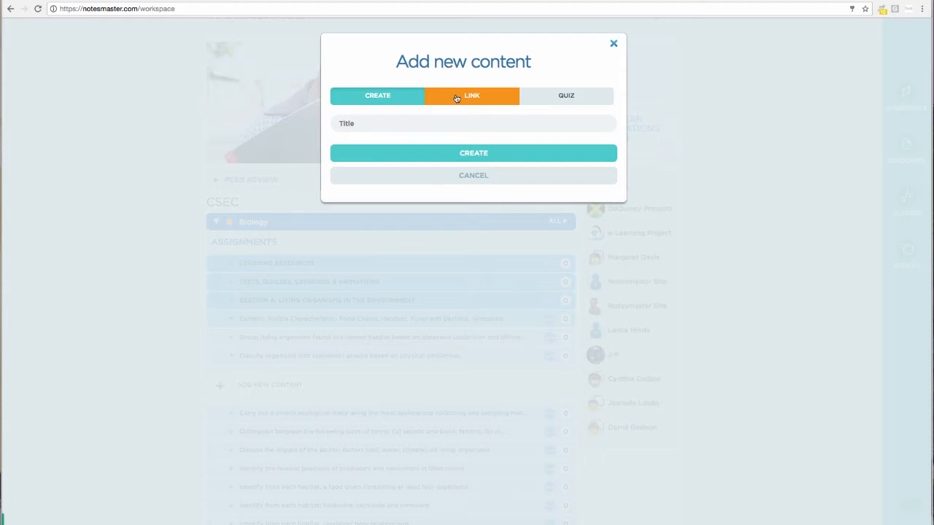
Review the Link and Quiz options for new content and return to the Create option
click(456, 98)
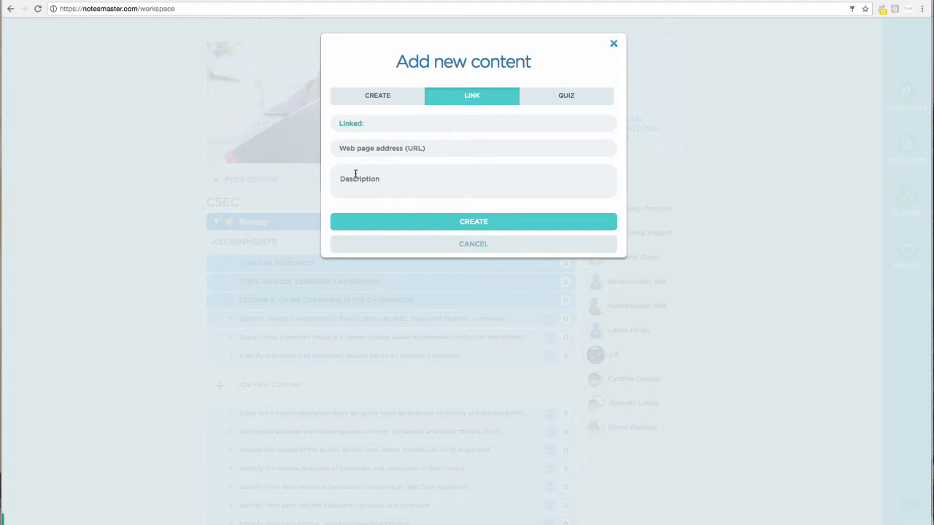
click(547, 100)
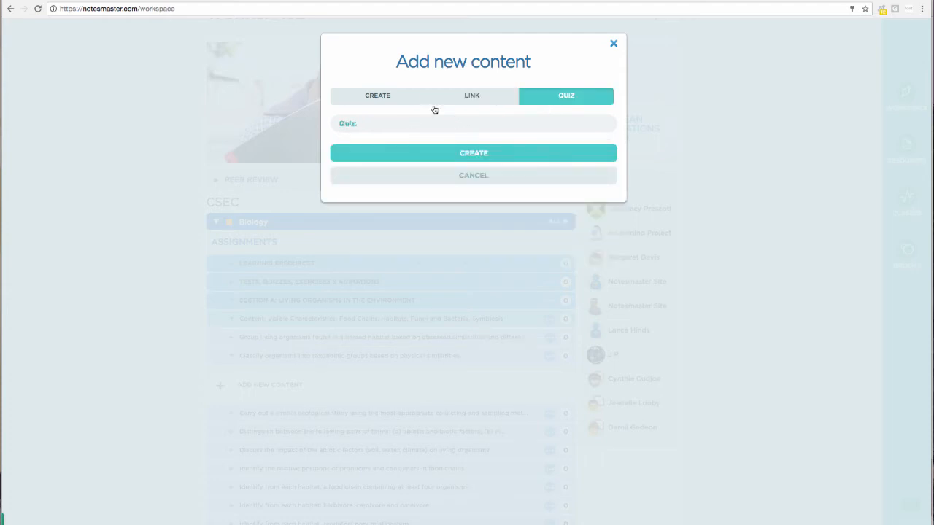
click(395, 97)
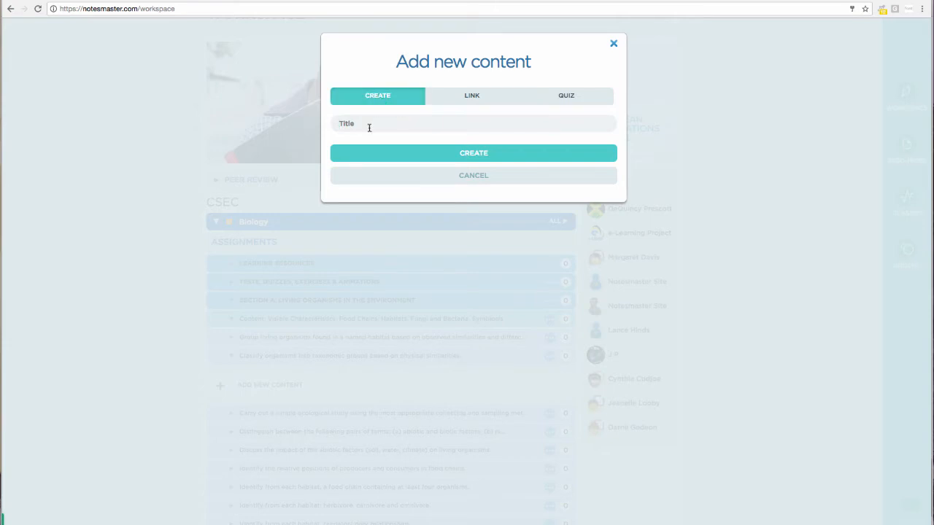
Create a new note titled "Organisms In The Wild"
click(369, 128)
text(O)
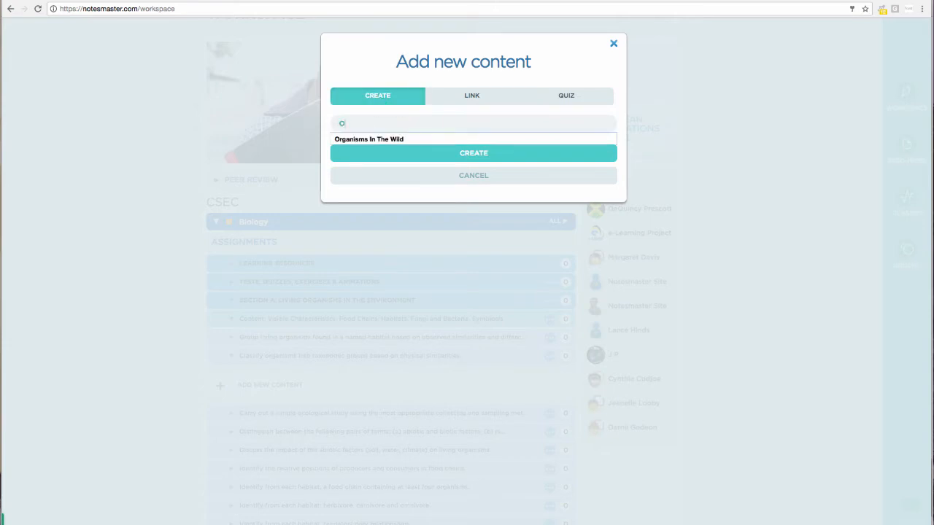
text(rganisms In The Wild)
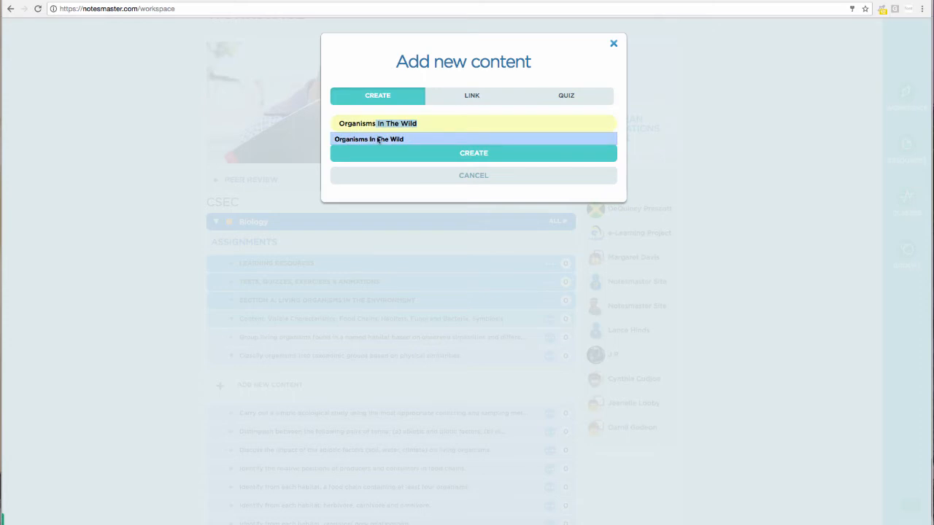
click(378, 139)
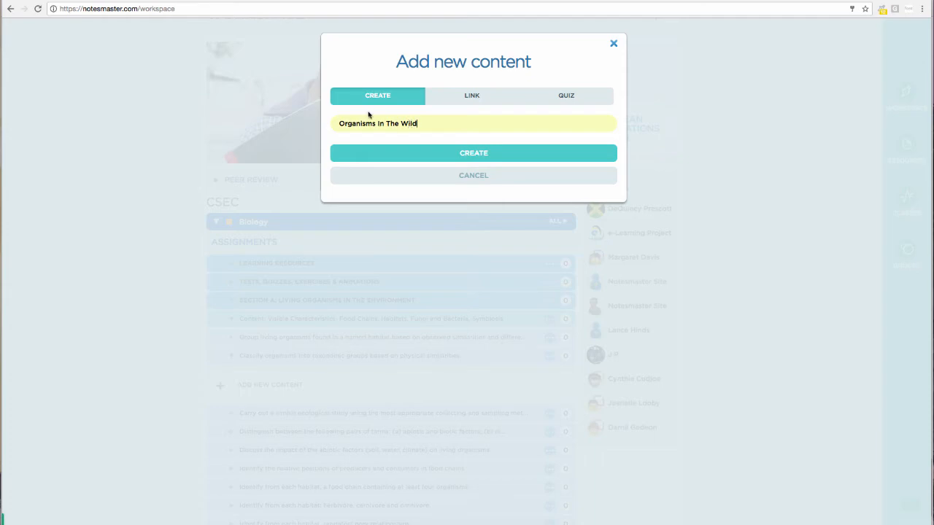
click(391, 153)
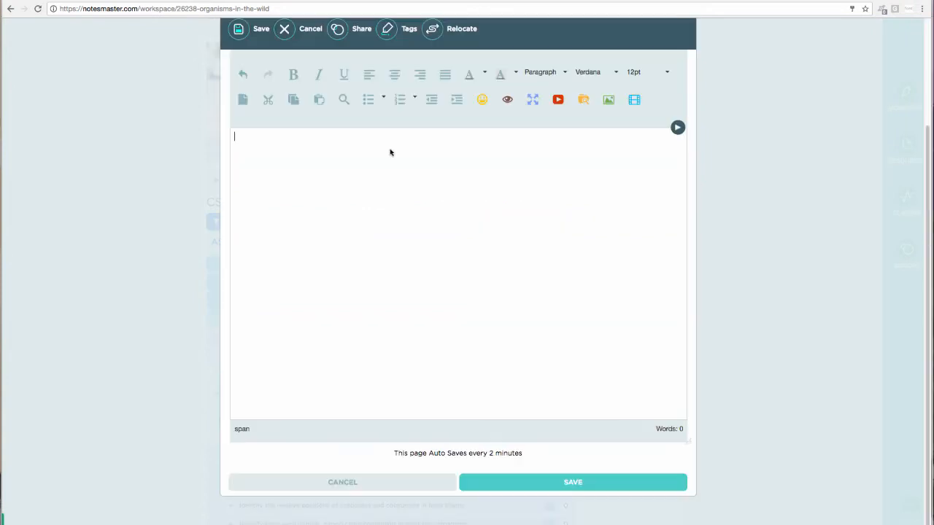
Examine the note's sharing options for licence, peer review, groups and classes, and leave without saving
scroll(390, 152, up, 2)
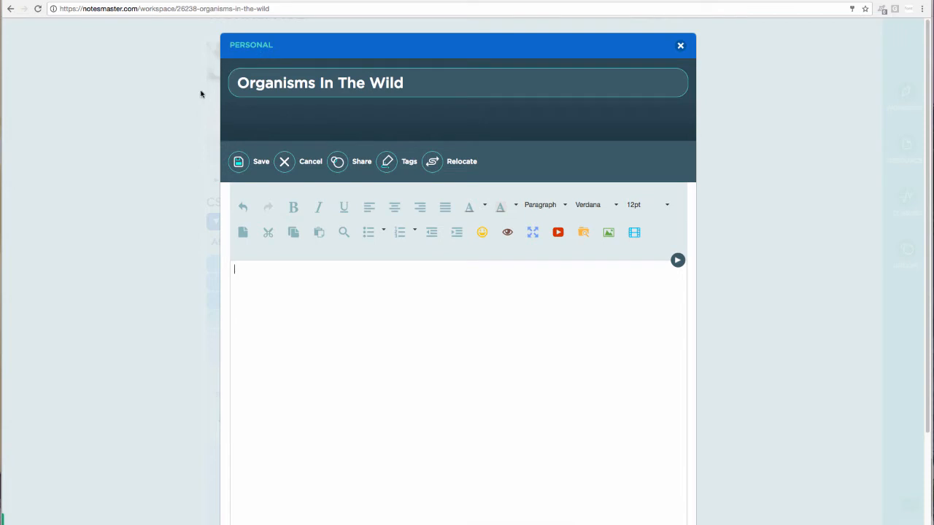
click(349, 163)
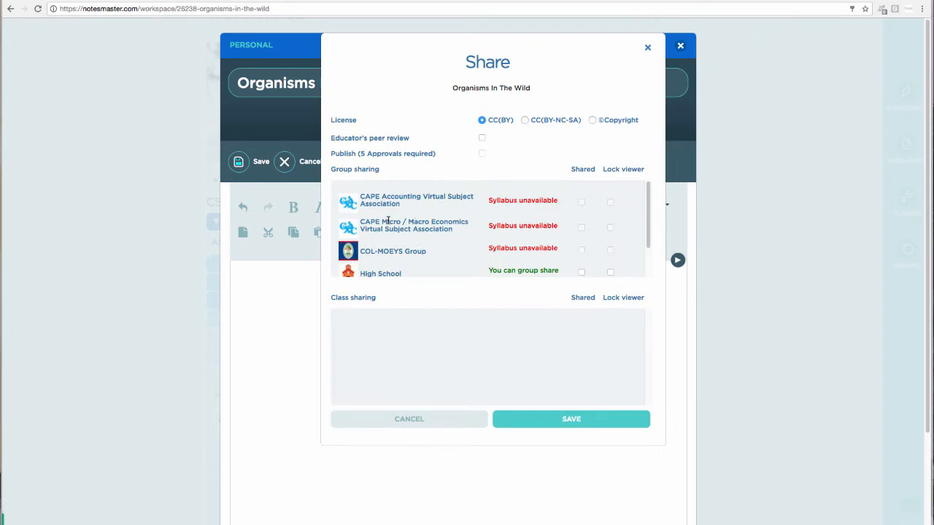
scroll(408, 217, down, 1)
scroll(409, 217, down, 2)
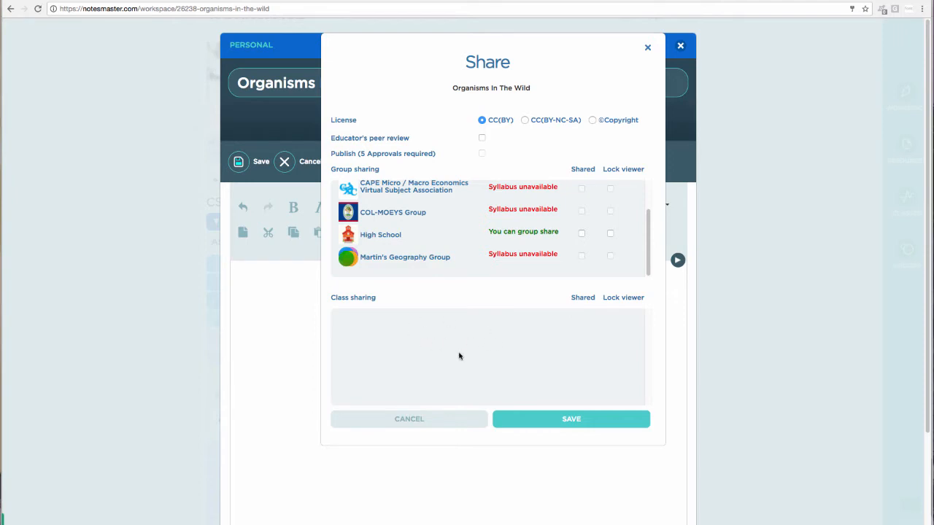
click(446, 423)
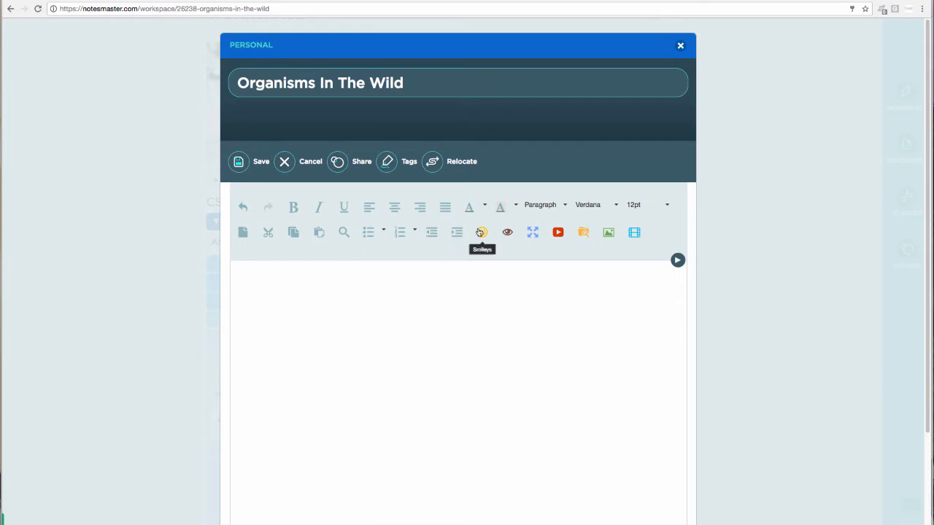
Reveal the additional editing tools, insert the fraction 2/4 with the equation editor, and clear the page
click(677, 260)
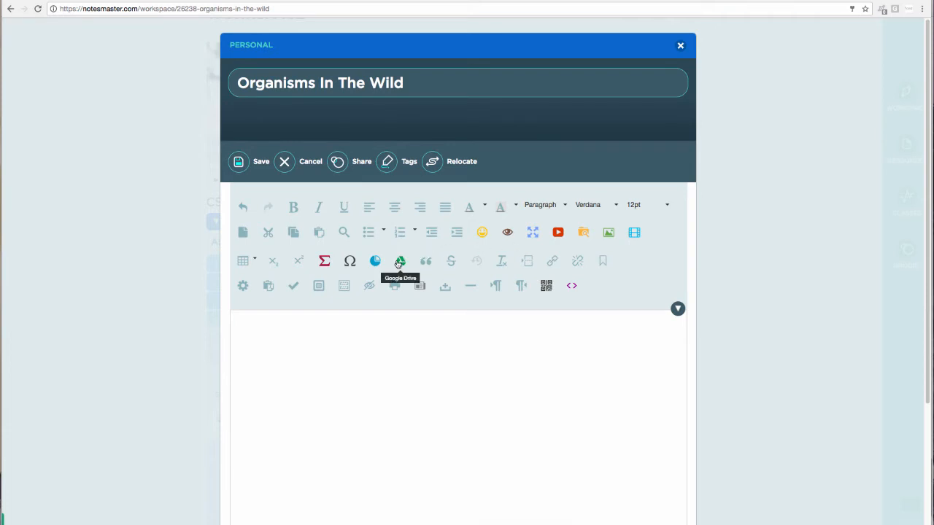
click(323, 264)
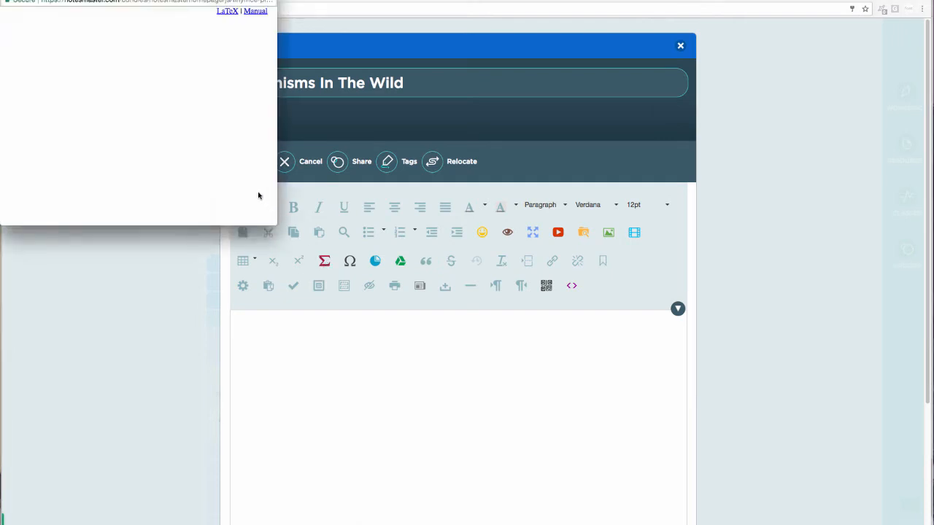
click(7, 44)
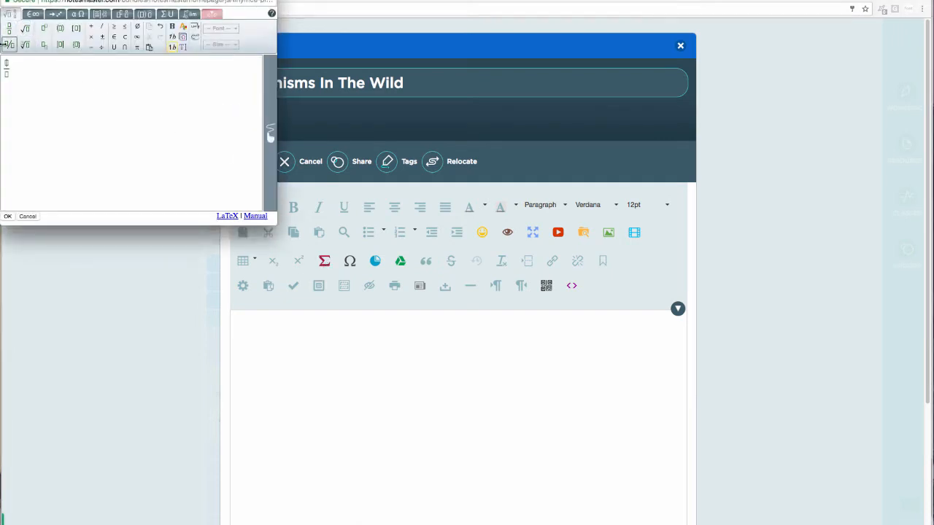
text(2/4)
click(10, 217)
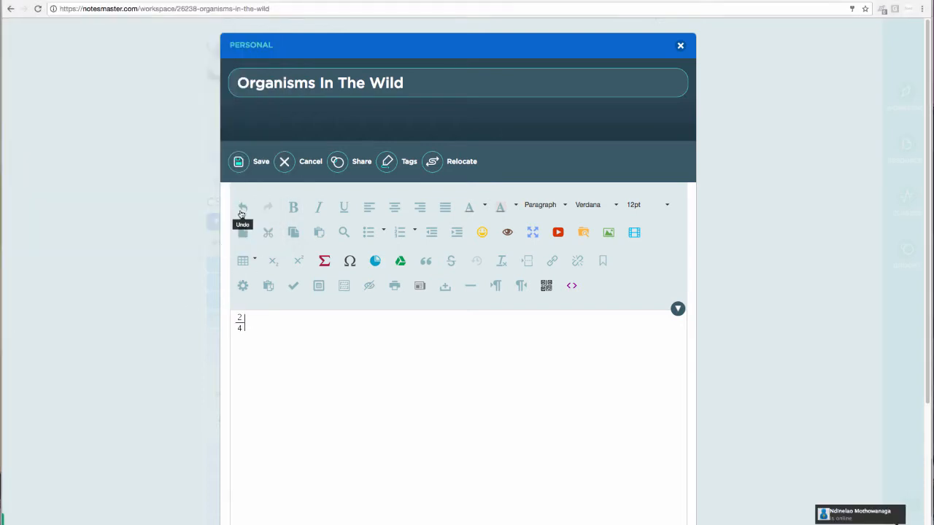
click(242, 233)
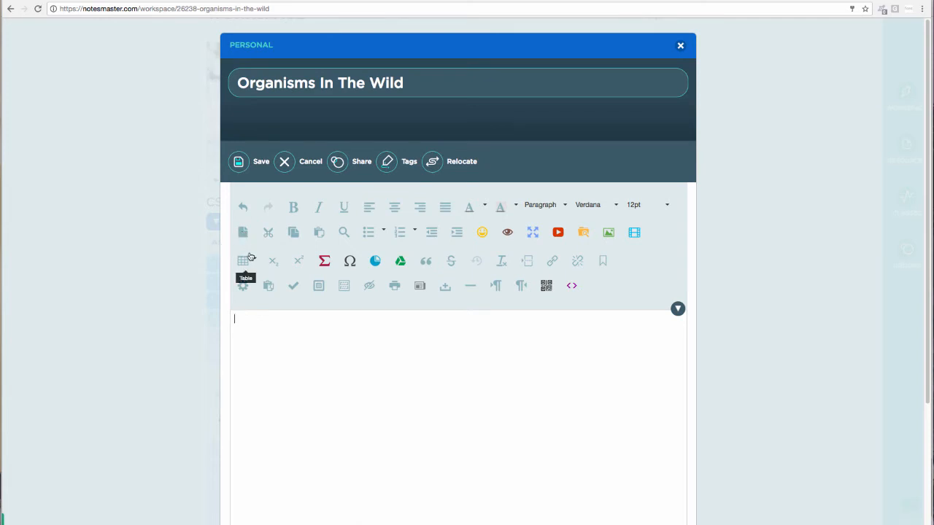
Insert a table with three columns and two rows, and enlarge it to span most of the note's width
click(252, 259)
mouse_move(278, 280)
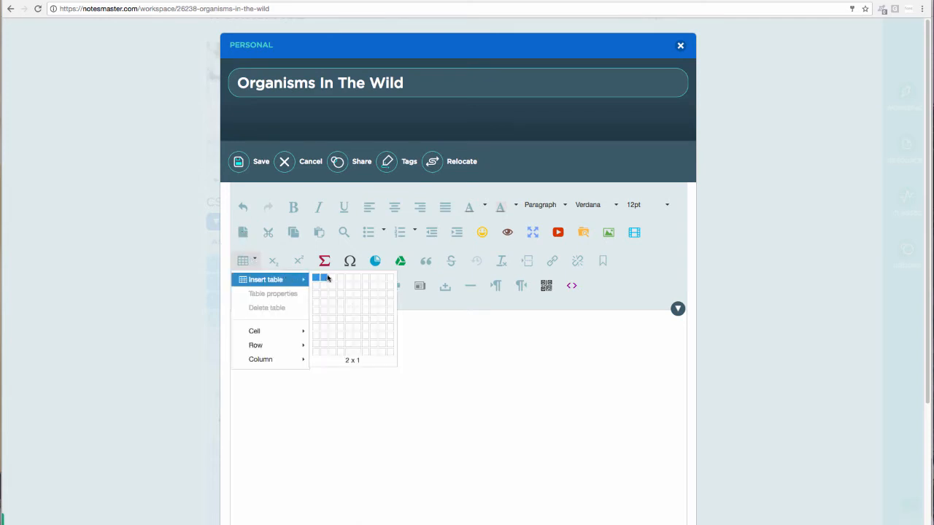
click(329, 286)
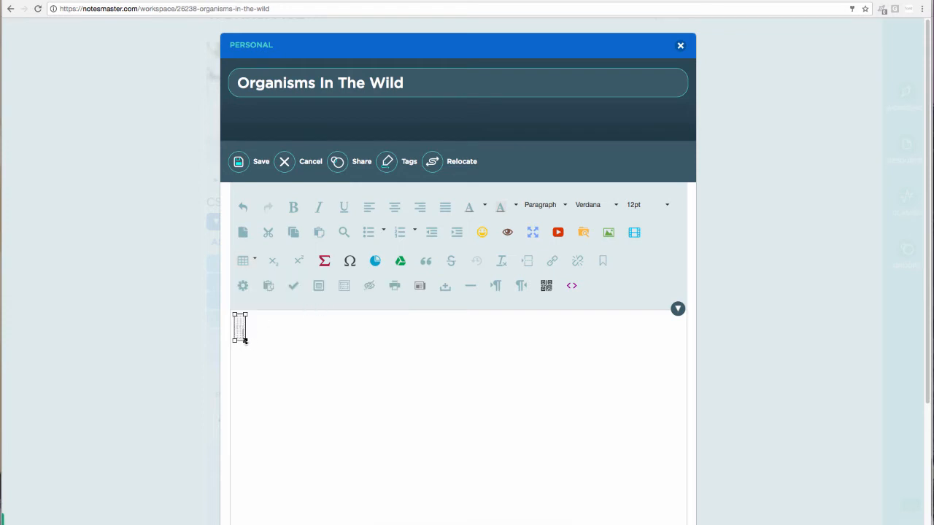
drag(247, 341, 625, 509)
click(295, 363)
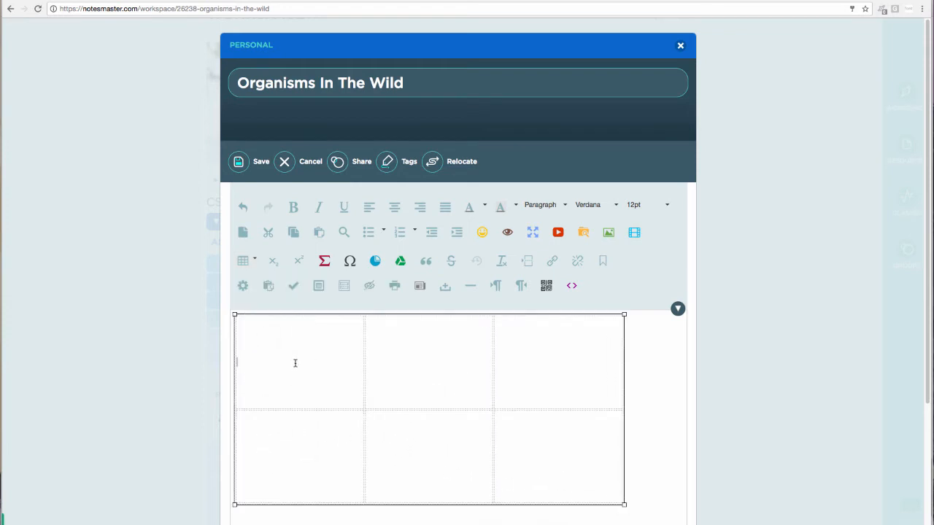
click(443, 375)
click(546, 379)
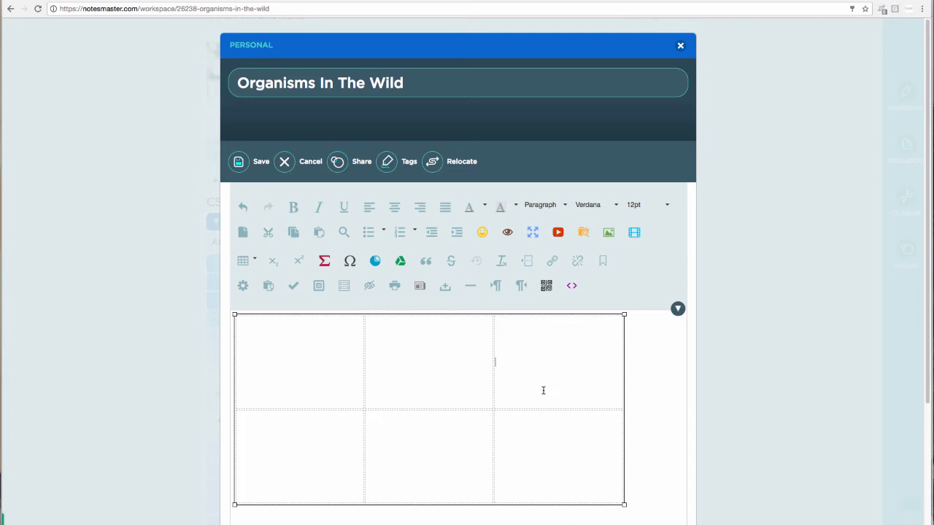
Clear the table from the note's page, and briefly hide and restore the additional editing tools
click(542, 446)
click(244, 232)
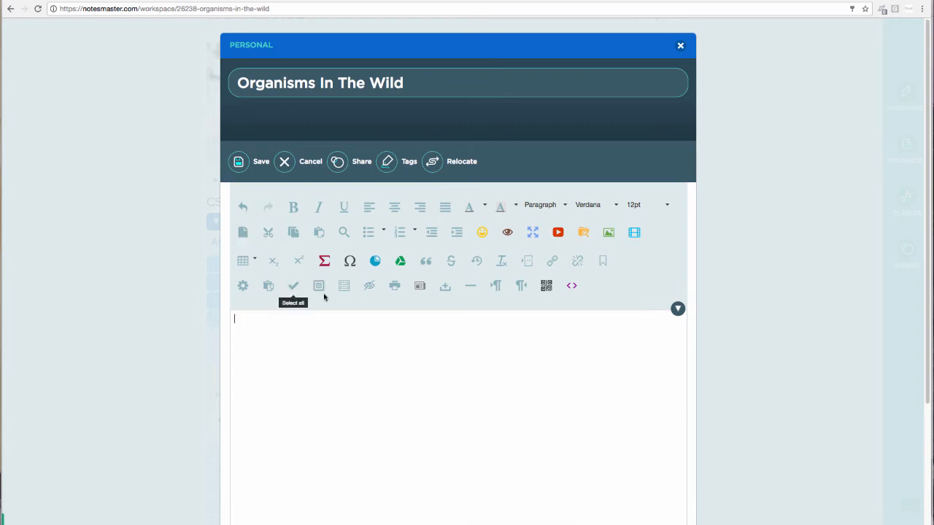
click(676, 308)
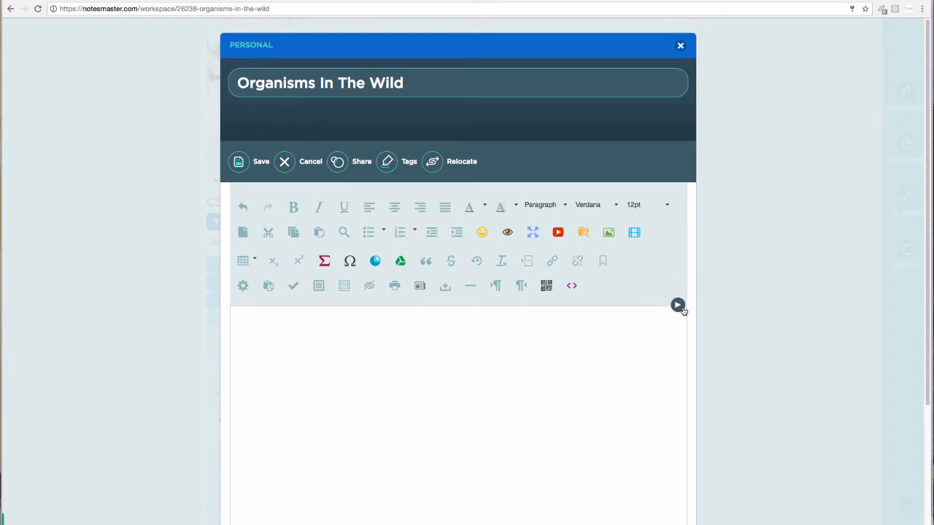
click(677, 260)
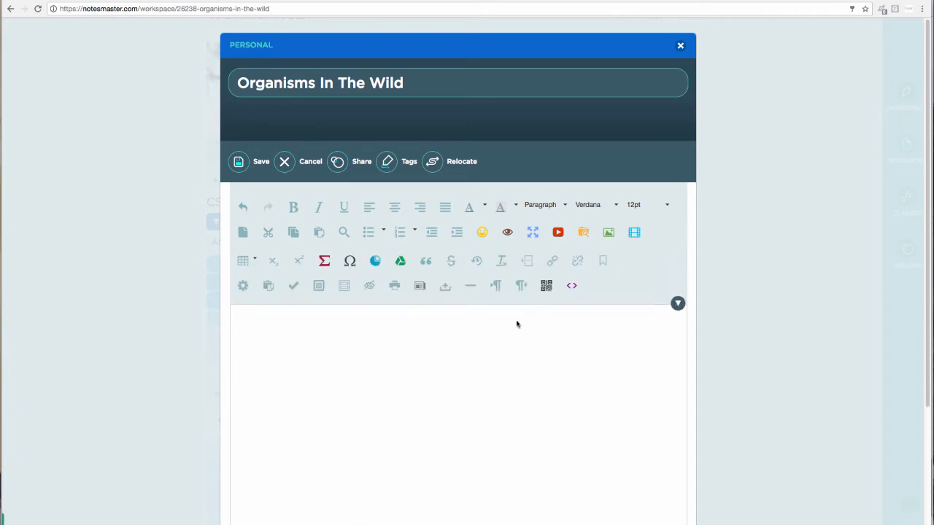
Preview the Text In Tables Template 1, and insert the CXC® Activity Template into the note instead
click(420, 287)
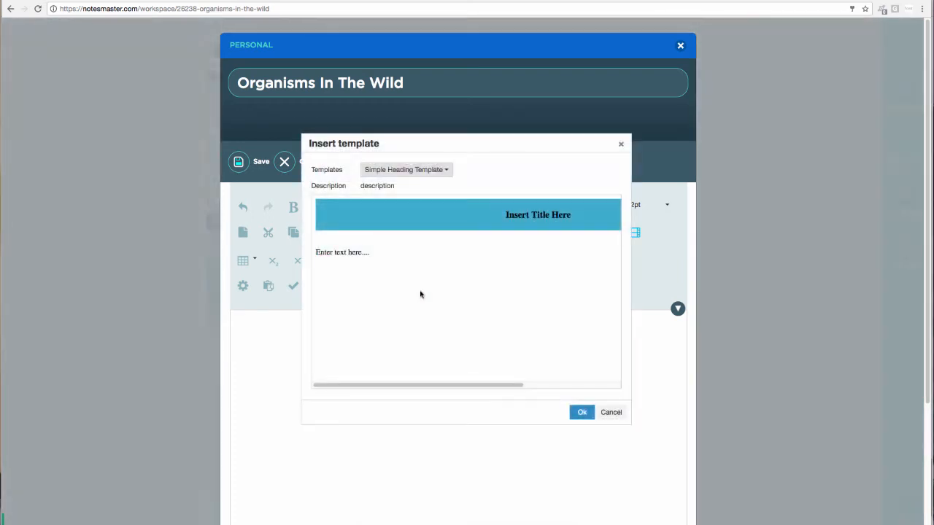
click(442, 169)
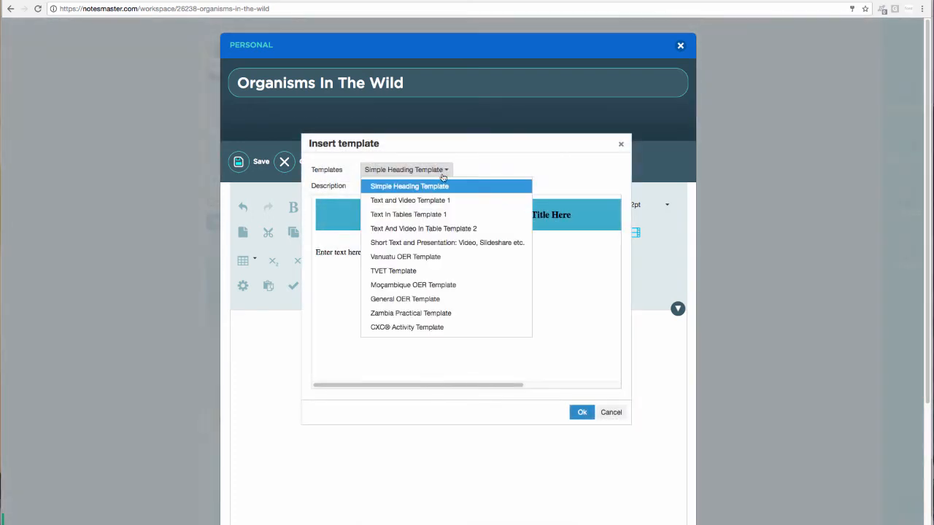
click(423, 215)
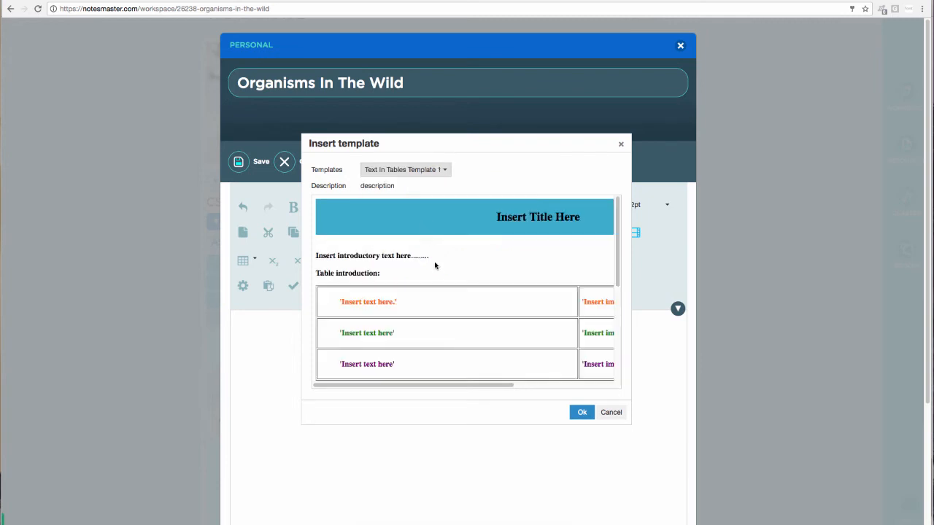
scroll(439, 281, down, 3)
scroll(444, 290, up, 3)
click(421, 169)
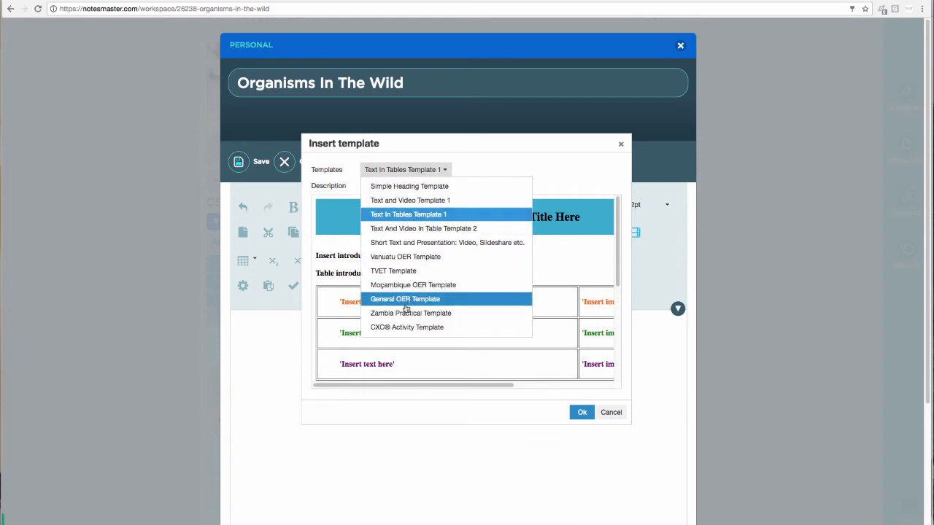
click(406, 327)
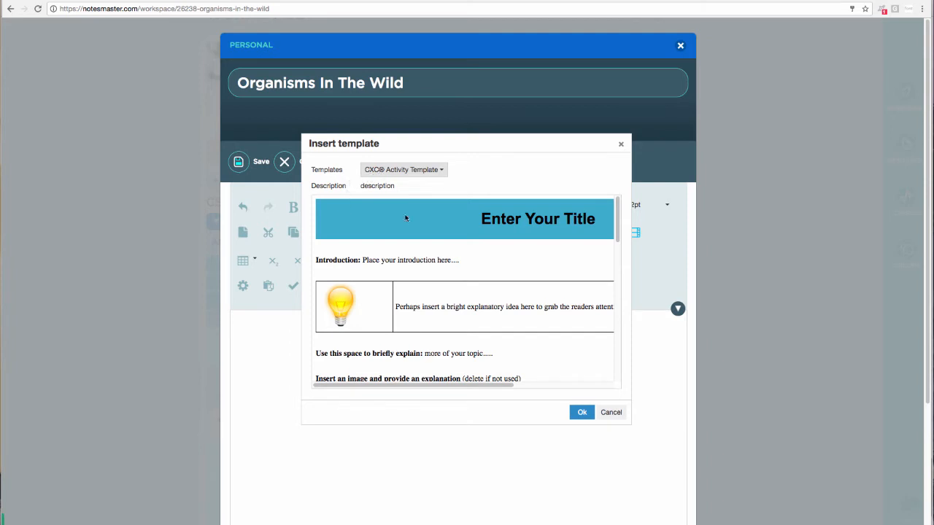
click(581, 412)
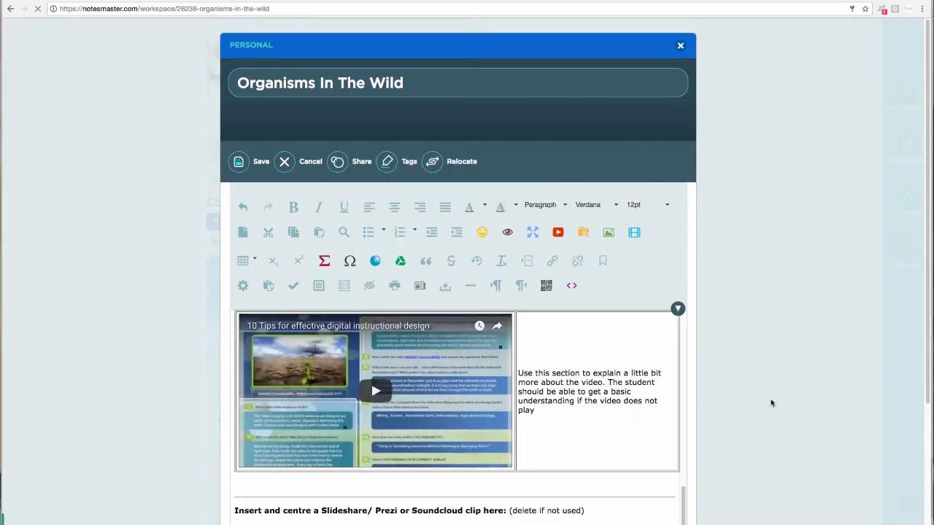
Hide the additional editing tools and look through the inserted template's title, introduction, image and video sections
scroll(776, 395, down, 2)
scroll(776, 395, down, 1)
click(677, 189)
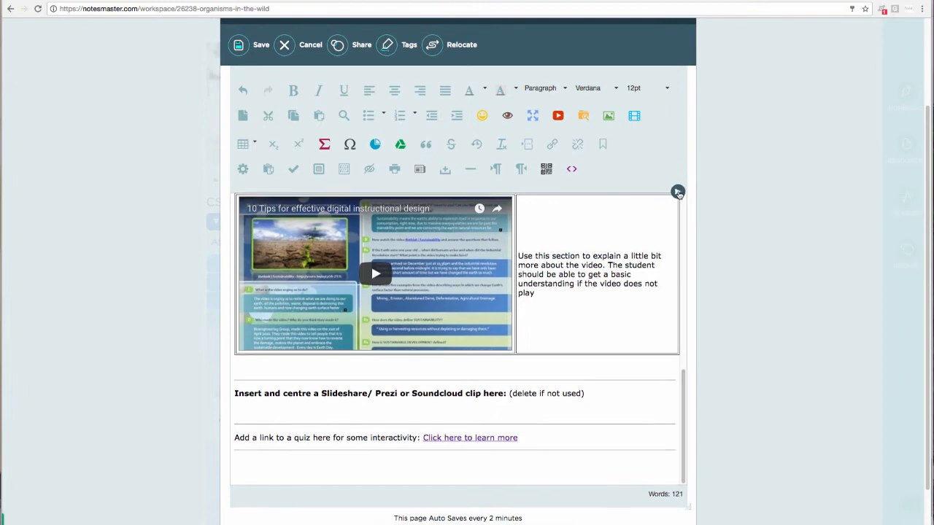
scroll(590, 294, up, 8)
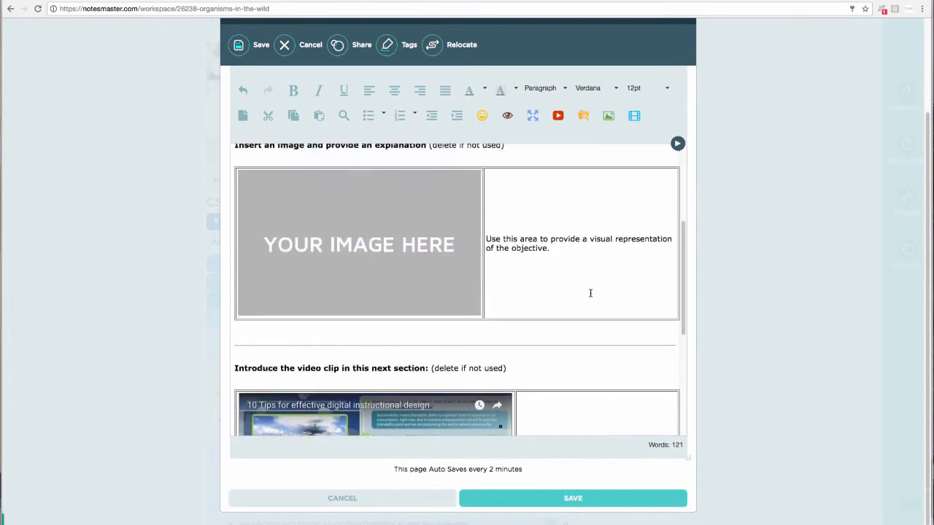
scroll(590, 294, up, 5)
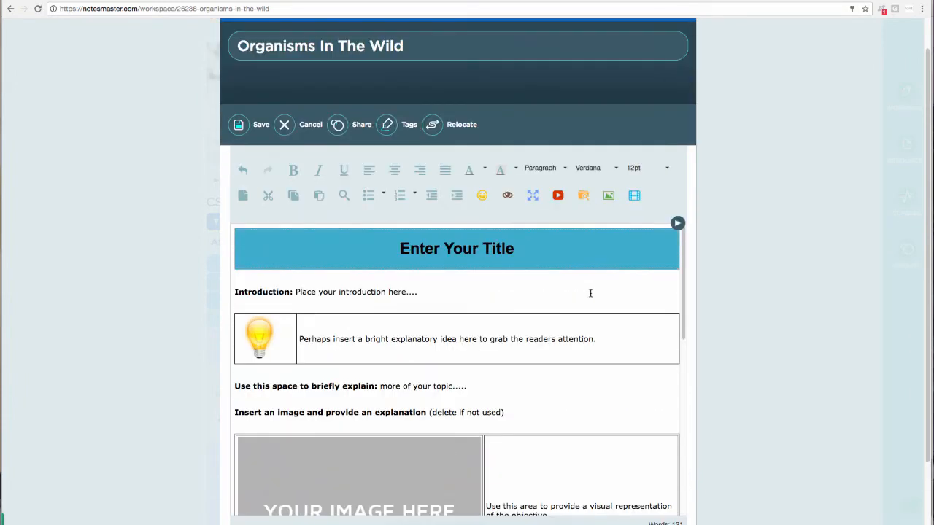
scroll(590, 293, down, 1)
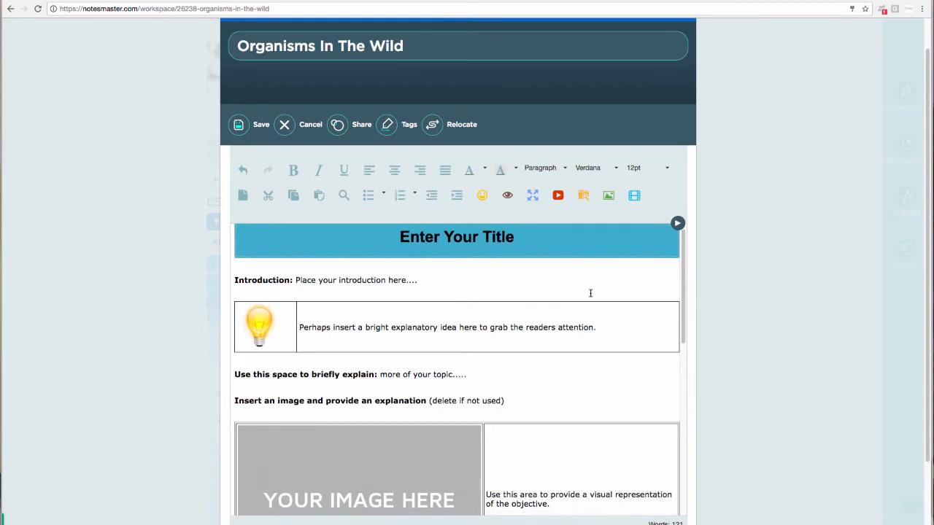
scroll(590, 293, down, 1)
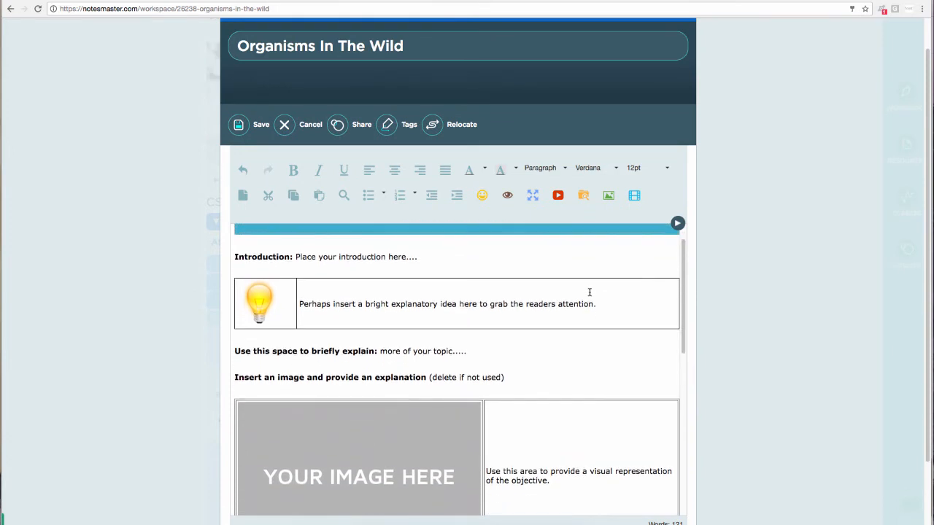
scroll(589, 292, down, 1)
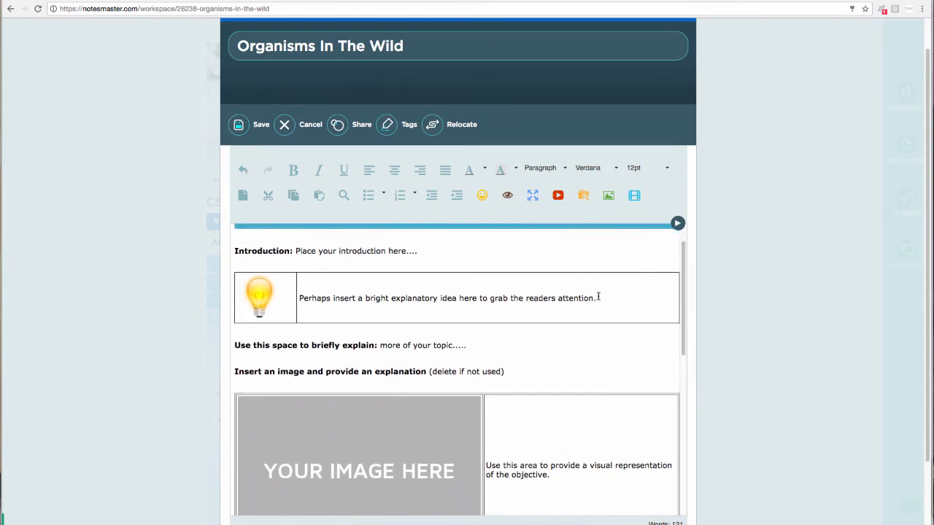
scroll(744, 296, down, 2)
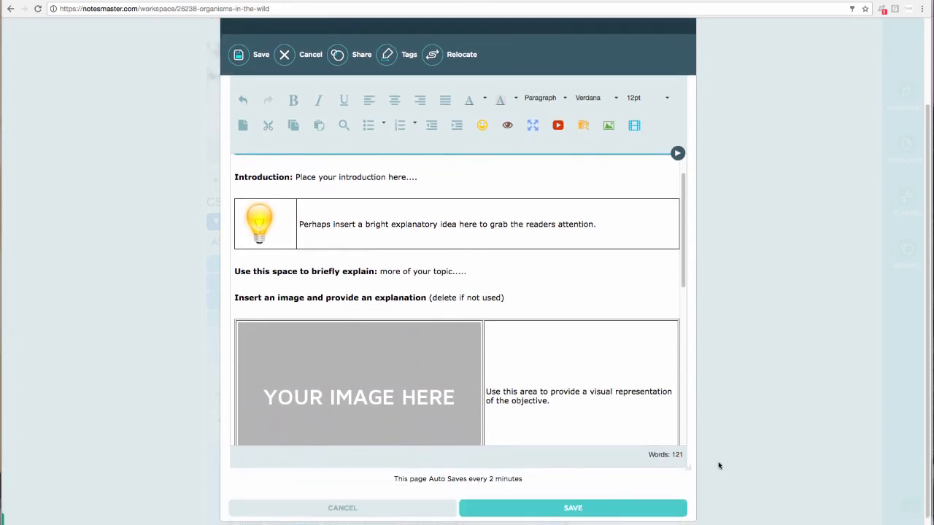
Enlarge the note's editing area vertically in two stages, and return to the template's title banner
drag(687, 467, 660, 524)
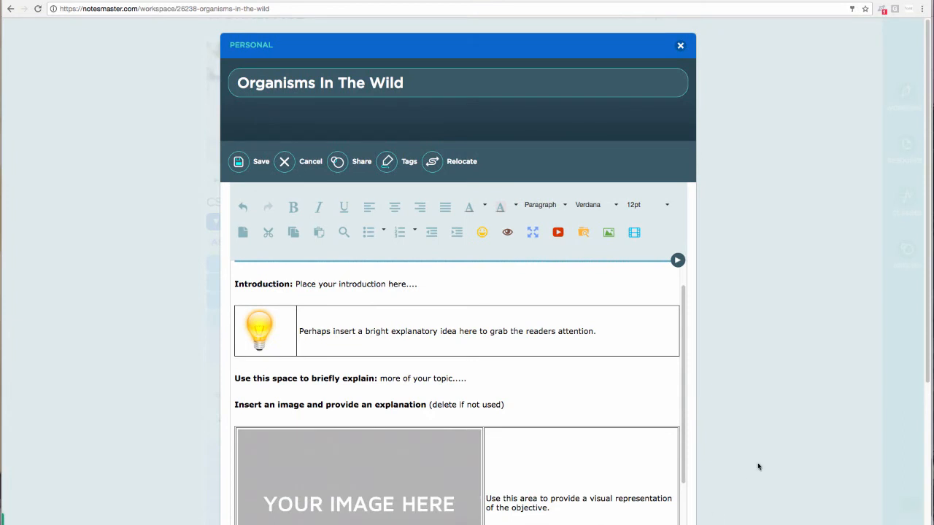
scroll(790, 401, down, 3)
scroll(786, 396, down, 1)
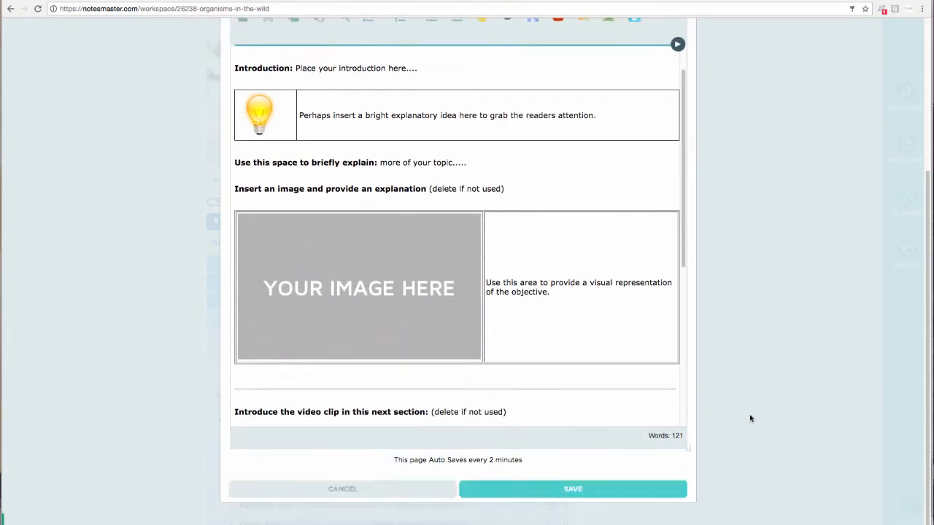
drag(691, 449, 693, 500)
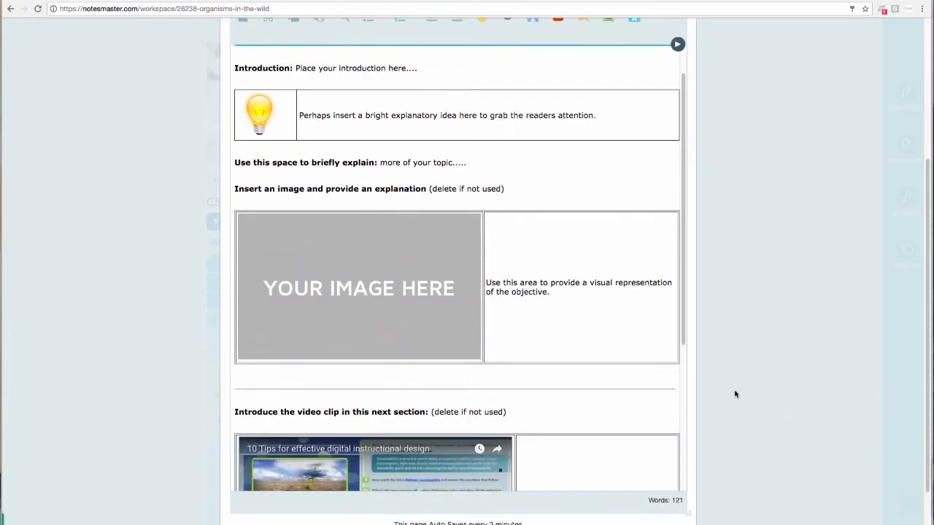
scroll(734, 392, up, 4)
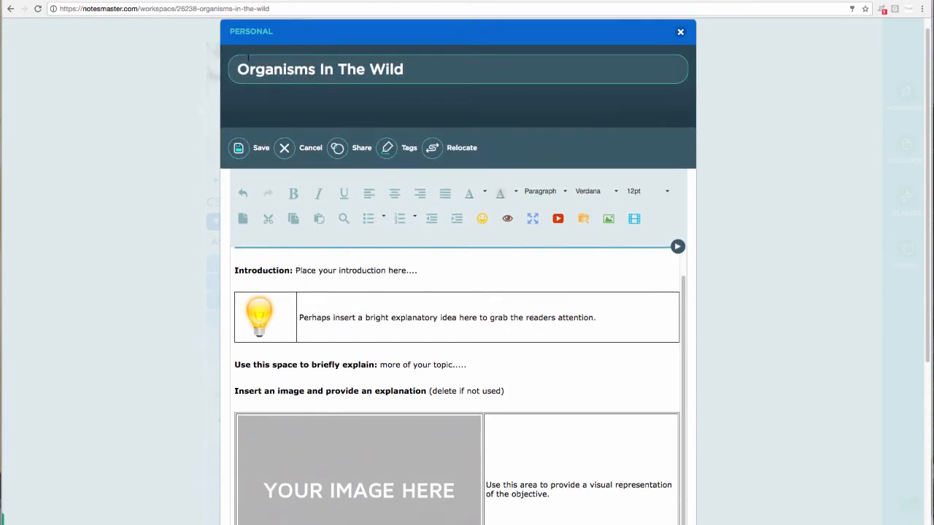
scroll(387, 379, up, 2)
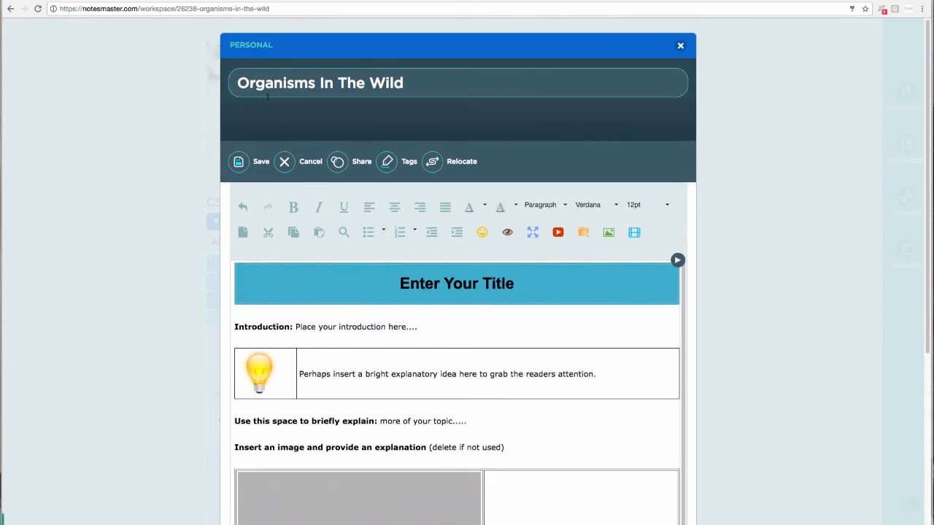
Replace the placeholder text in the template's title banner with "Organisms In The World"
click(399, 283)
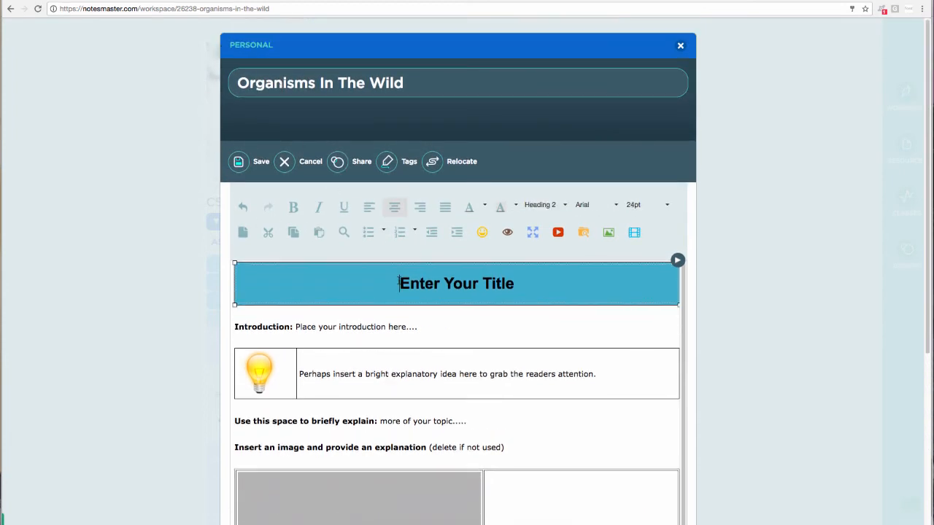
text(Org)
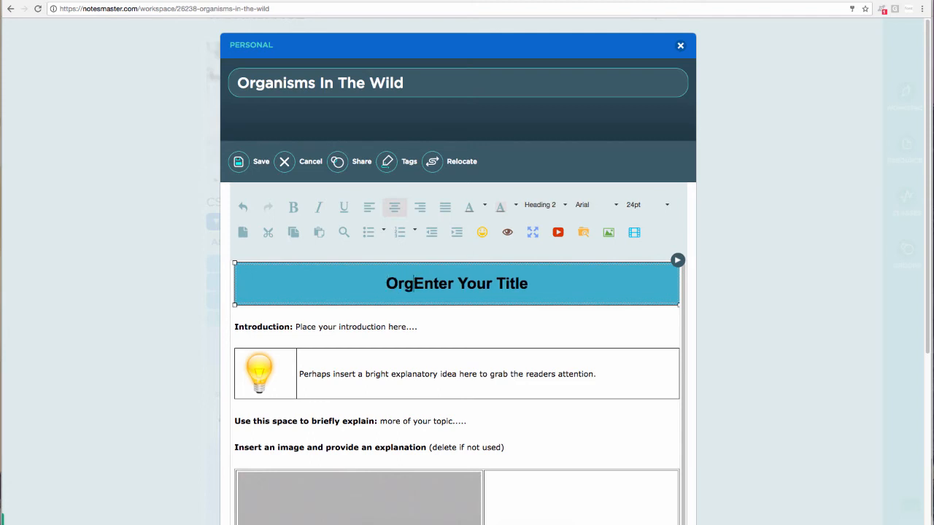
text(anisms )
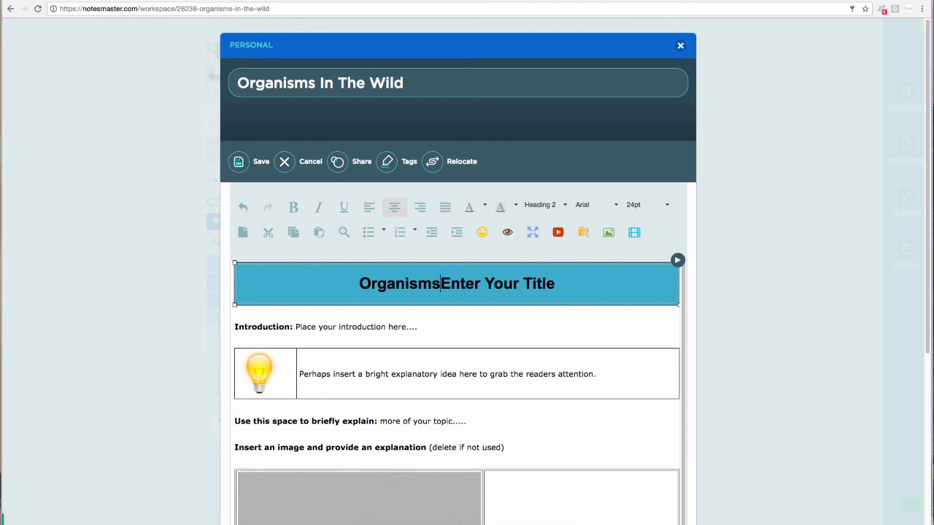
text(In )
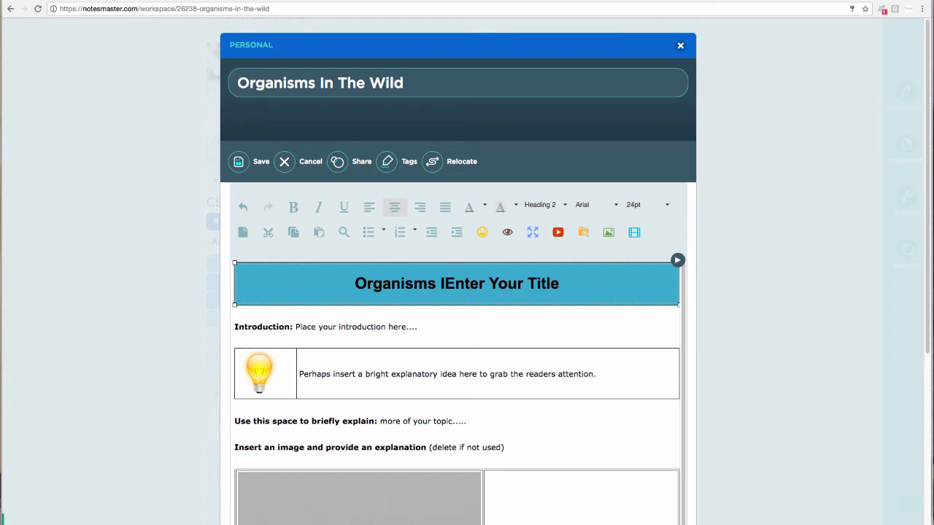
text(The World)
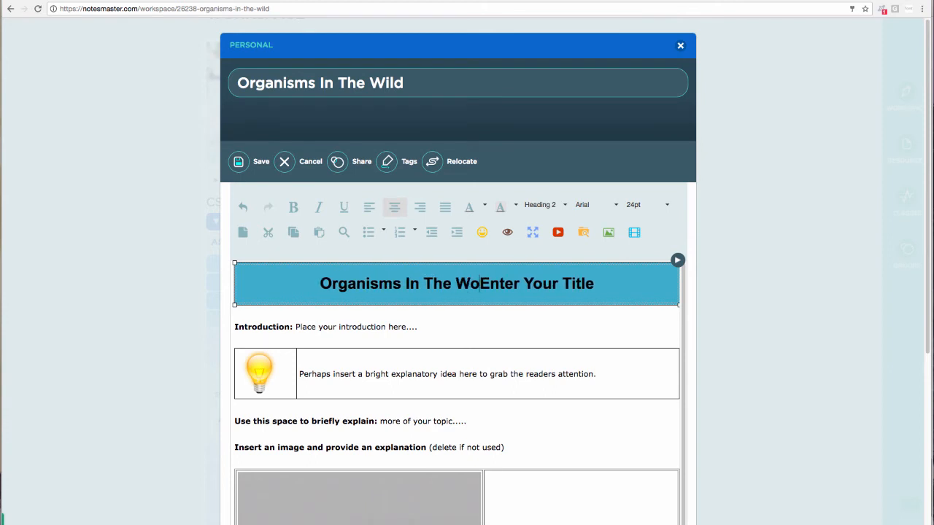
key(Delete)
key(Delete)
key(Delete)
key(Delete)
key(Delete)
key(Delete)
key(Delete)
key(Delete)
key(Delete)
key(Delete)
key(Delete)
key(Delete)
key(Delete)
key(Delete)
key(Delete)
key(Delete)
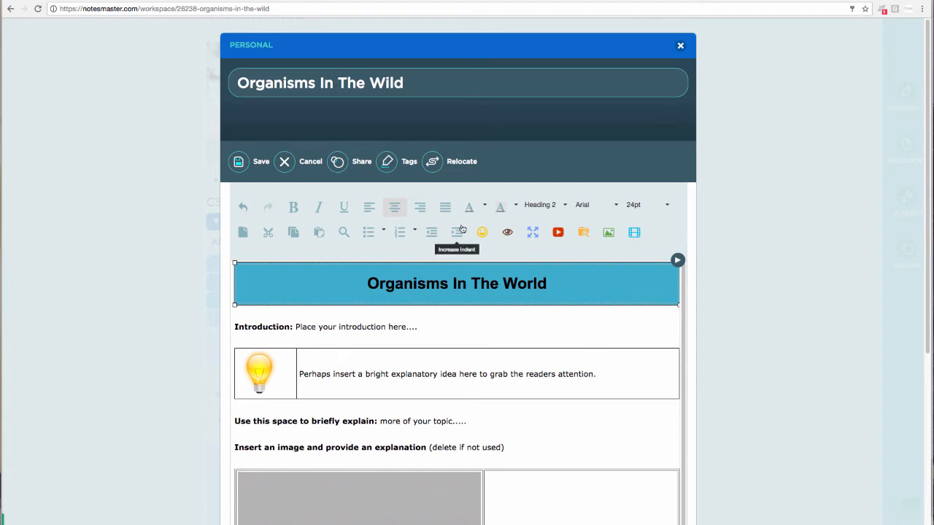
Correct the last word of the banner title so it reads "Organisms In The Wild"
key(Left)
key(BackSpace)
key(BackSpace)
key(BackSpace)
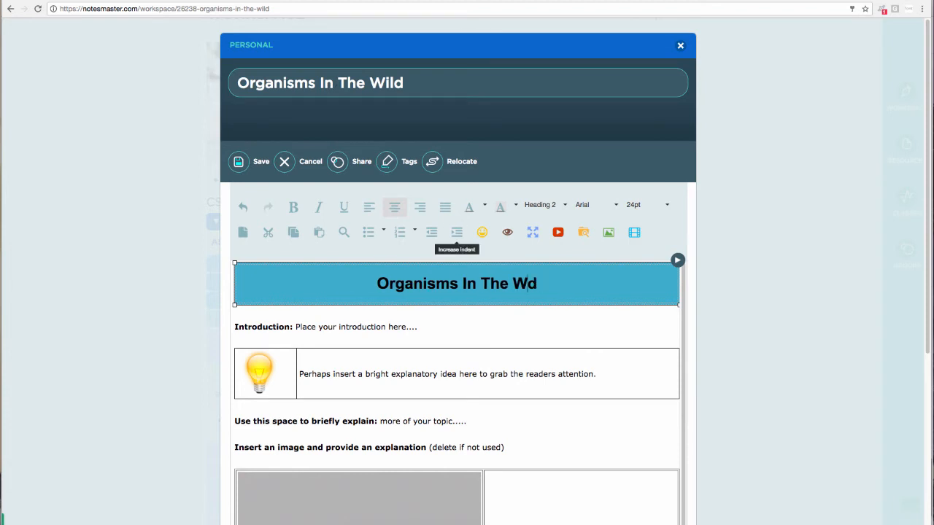
text(il)
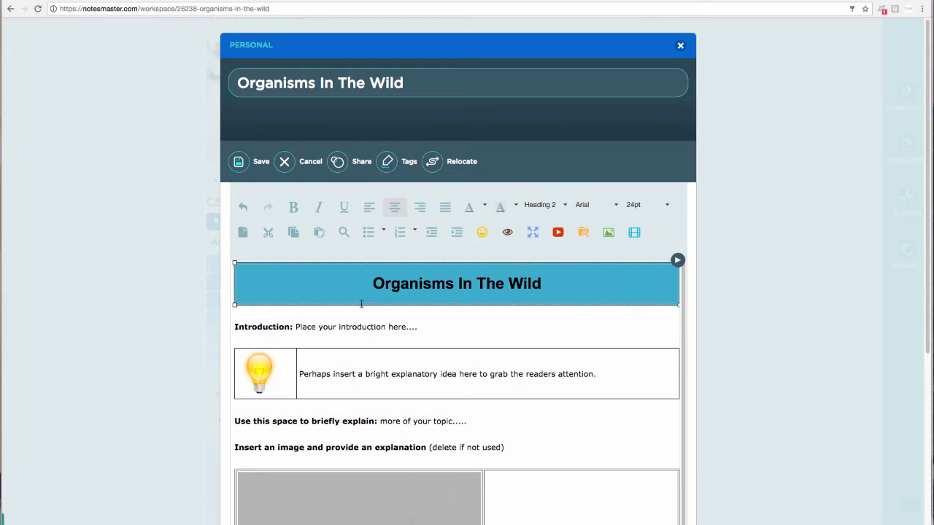
Delete the light-bulb table below the introduction, and undo the deletion
click(378, 337)
scroll(739, 275, down, 3)
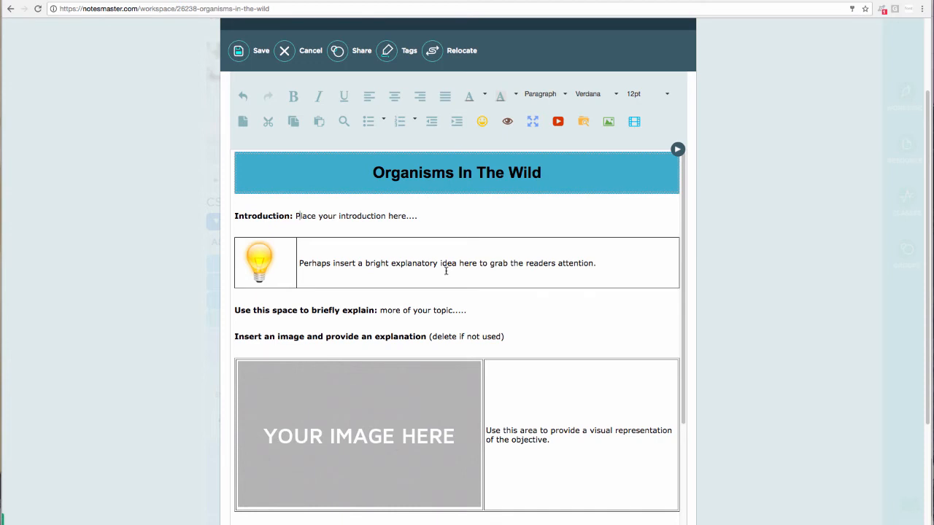
click(358, 239)
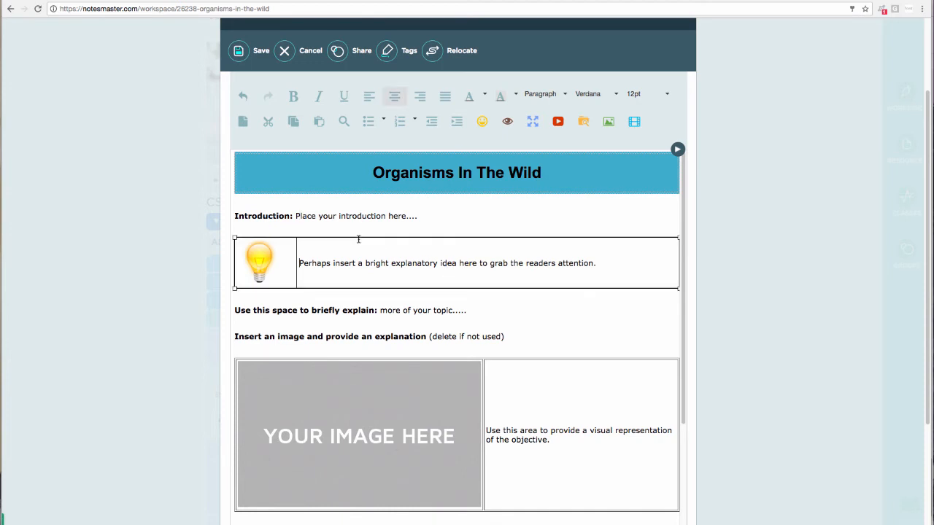
right_click(358, 239)
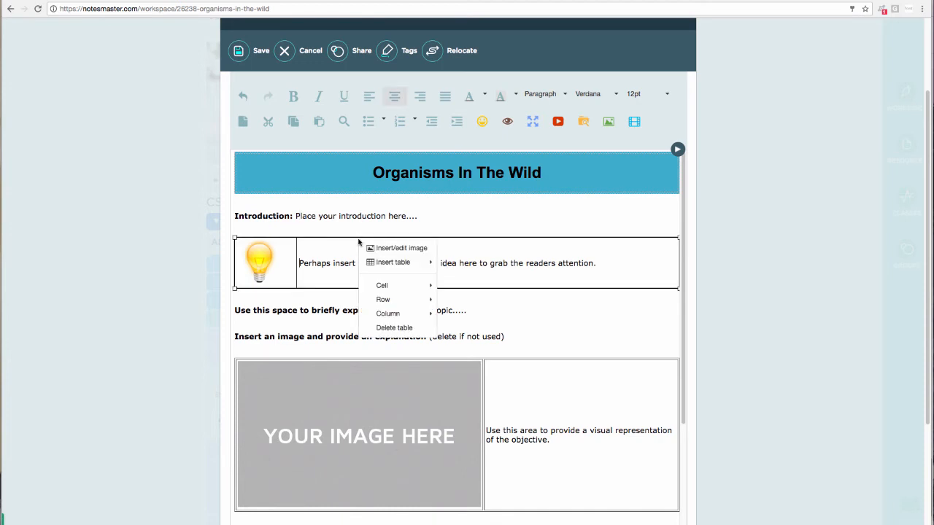
click(398, 327)
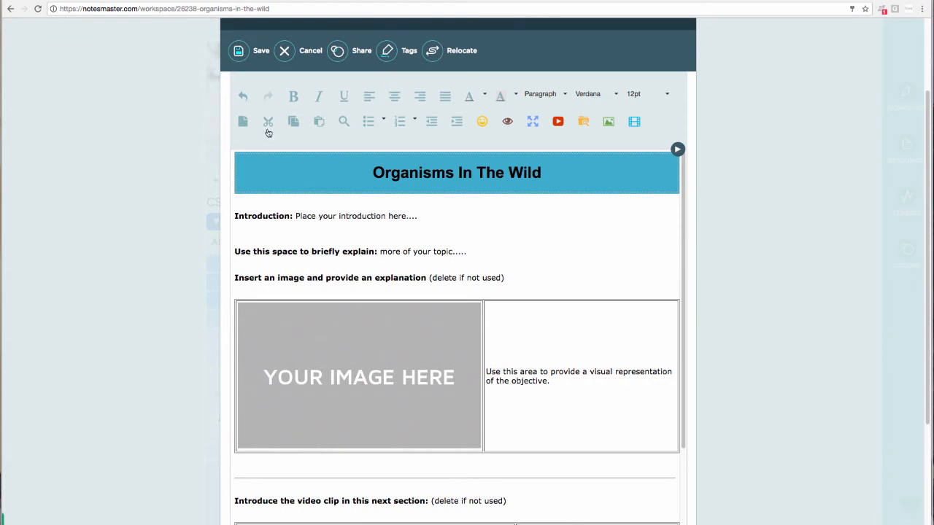
click(244, 96)
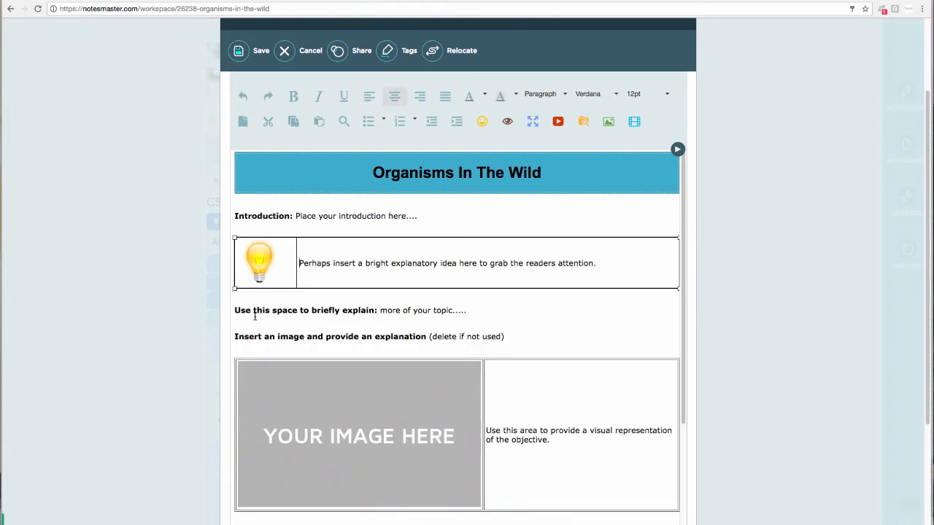
click(350, 326)
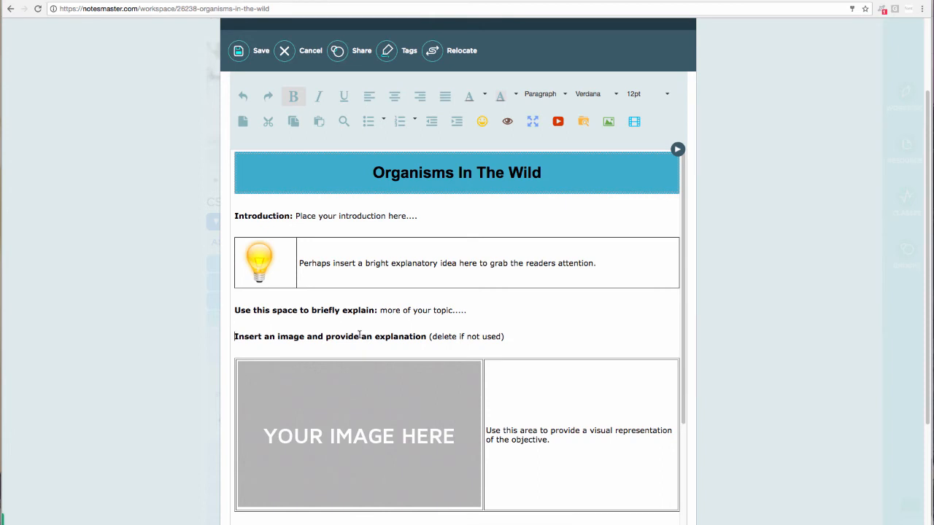
Delete the "YOUR IMAGE HERE" placeholder picture from the table under the image-and-explanation heading
scroll(359, 335, down, 1)
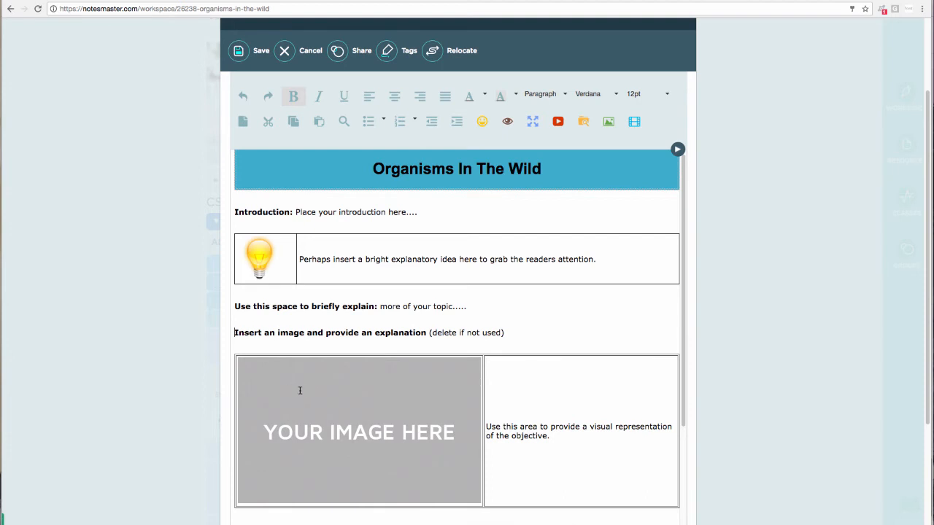
scroll(732, 302, down, 1)
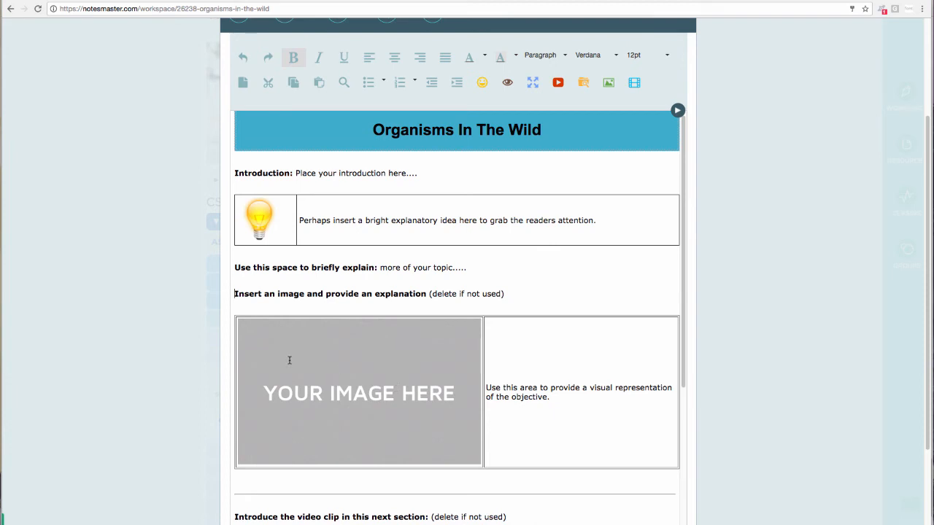
click(320, 375)
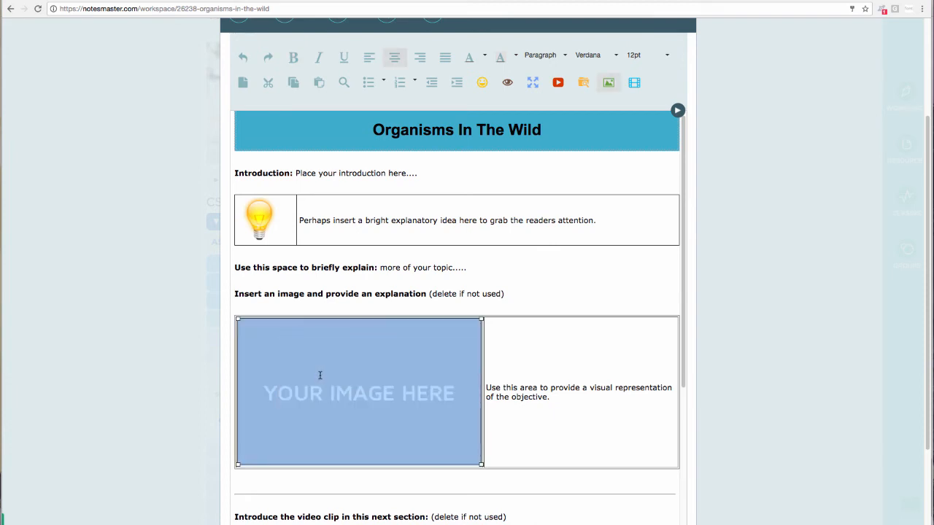
key(Delete)
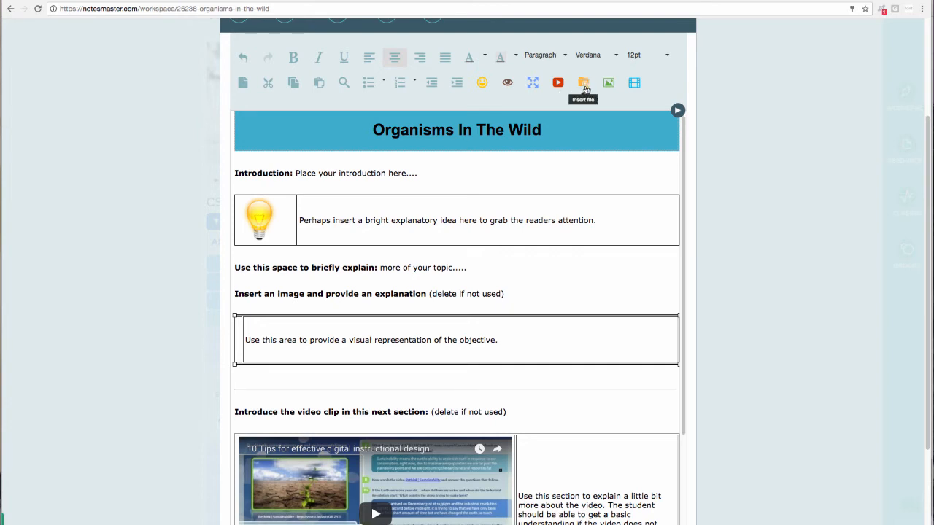
Open the file library for the emptied image cell and go up from Blood_and_organs to the library's top level
click(584, 88)
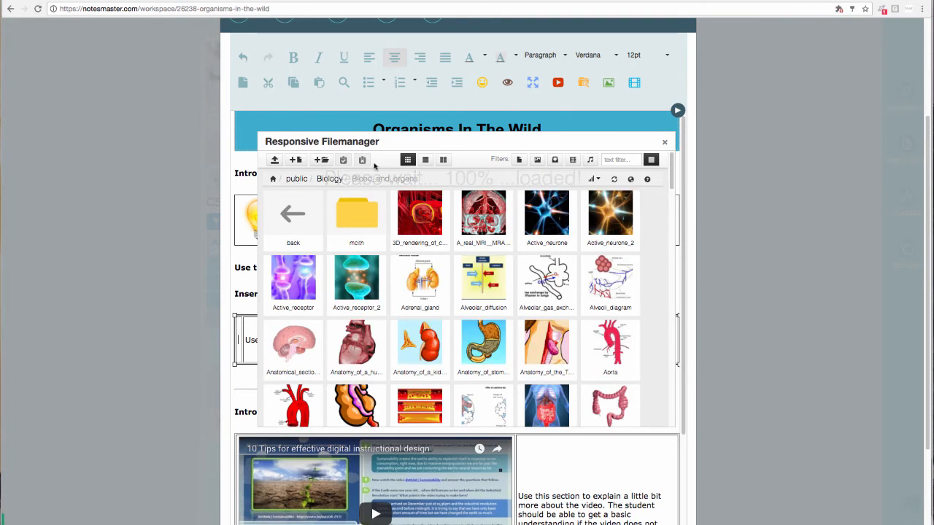
click(294, 217)
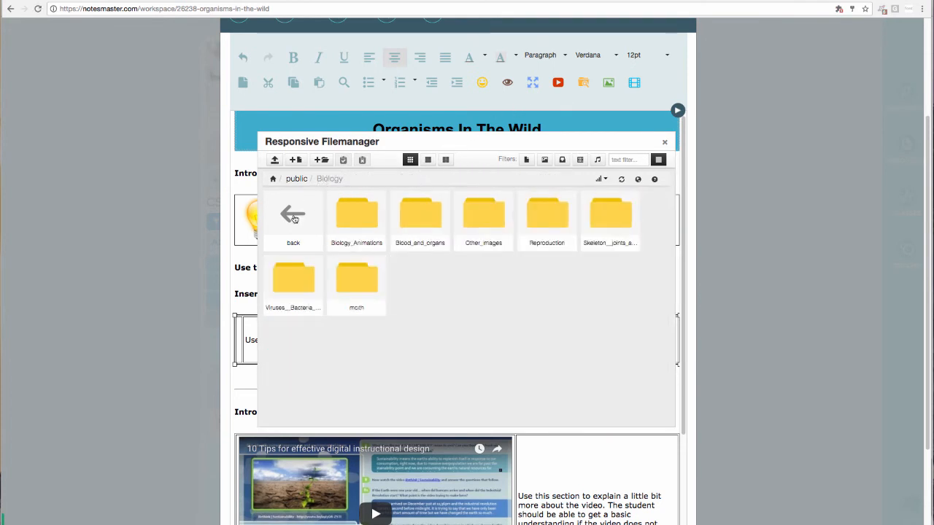
click(293, 219)
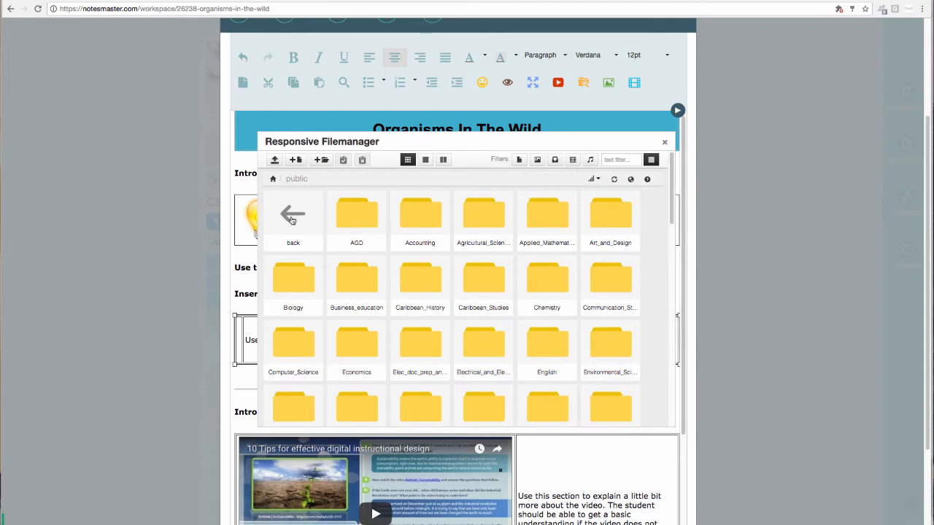
click(292, 219)
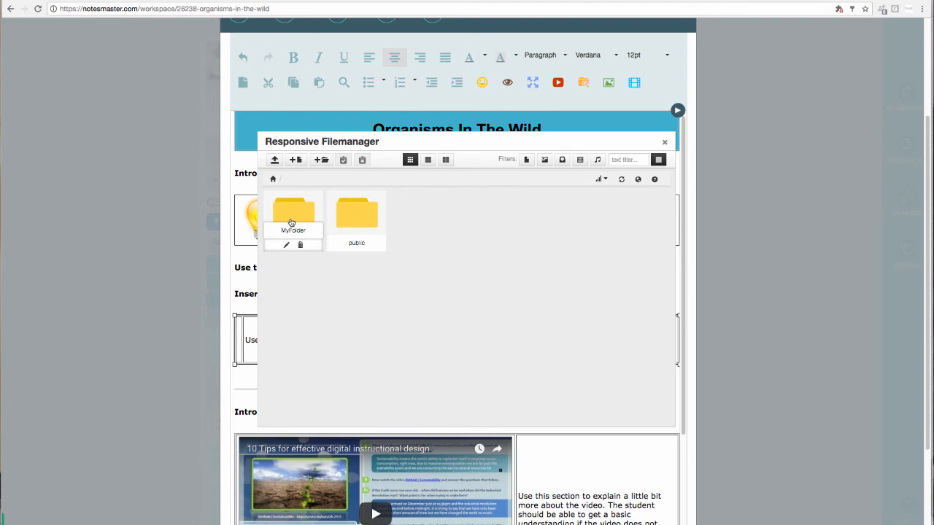
Browse to public > Biology > Blood_and_organs and insert the anatomical brain section picture into the empty image cell
click(350, 222)
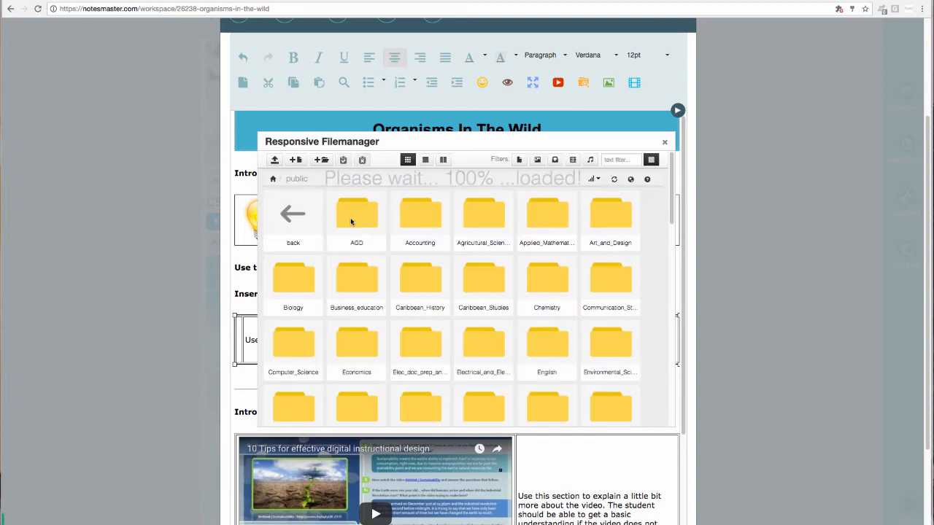
click(292, 288)
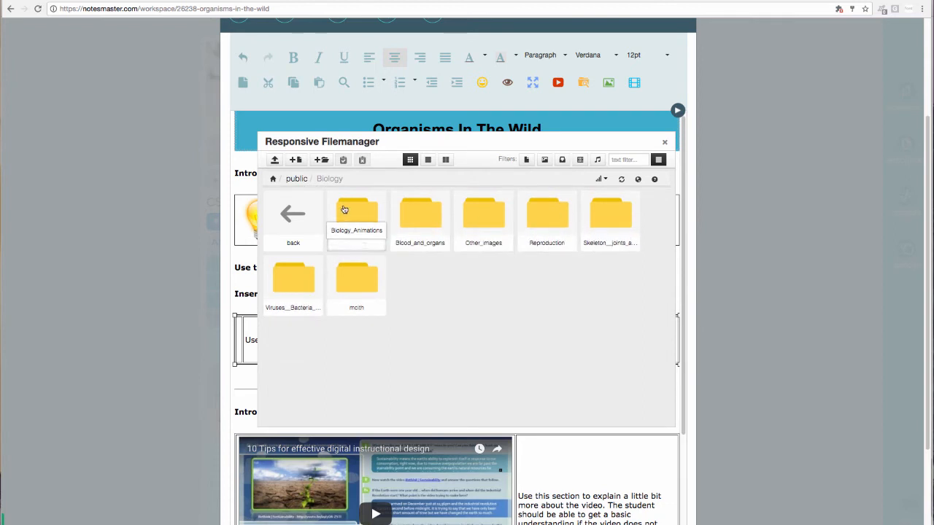
click(438, 210)
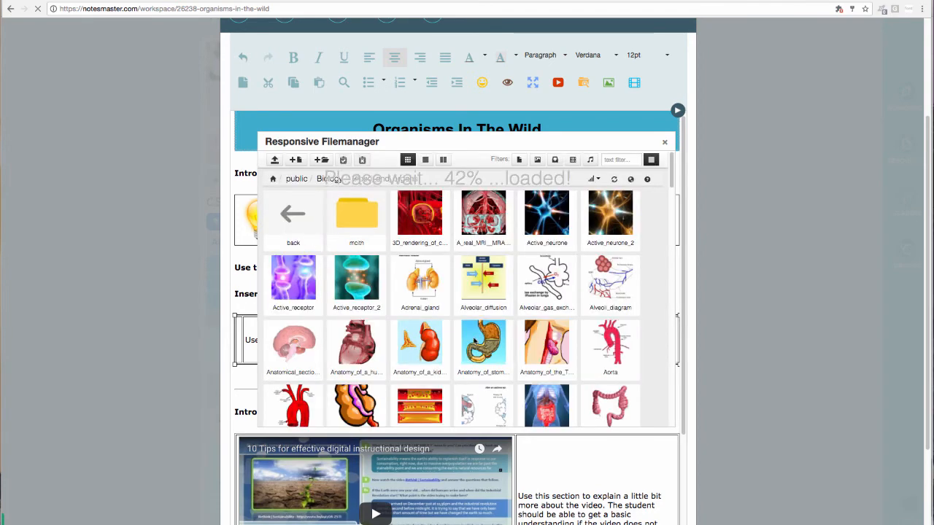
scroll(472, 340, down, 2)
scroll(474, 341, down, 1)
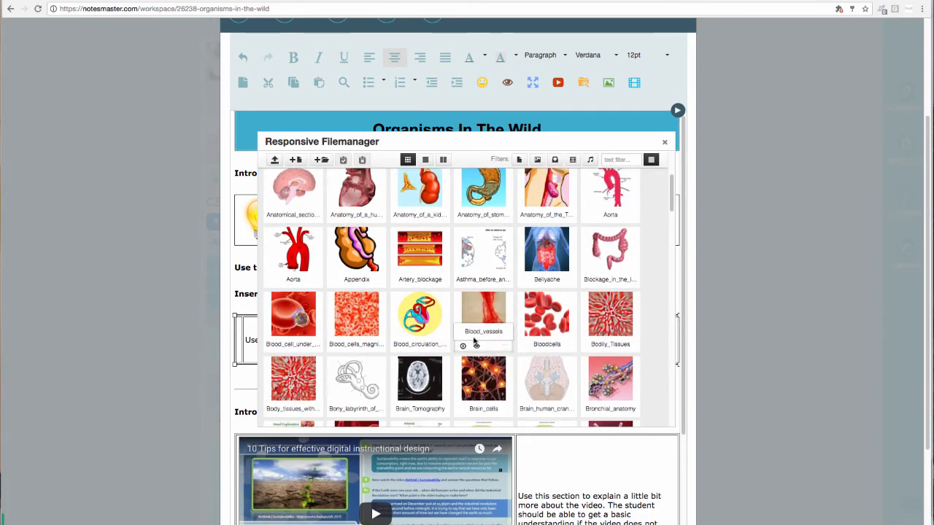
scroll(473, 342, up, 3)
click(294, 217)
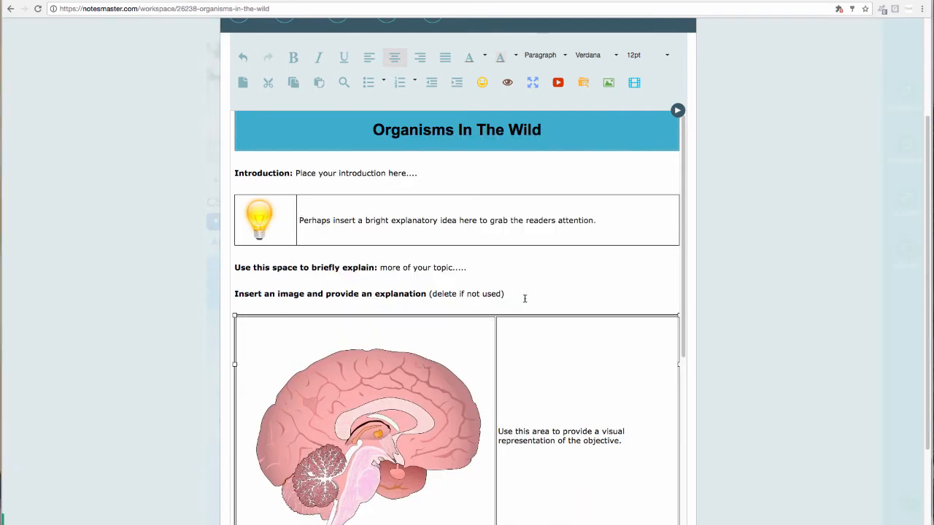
Insert the 3D rendering picture from Blood_and_organs above the "Use this space to briefly explain" line, and undo the insertion
scroll(524, 299, down, 3)
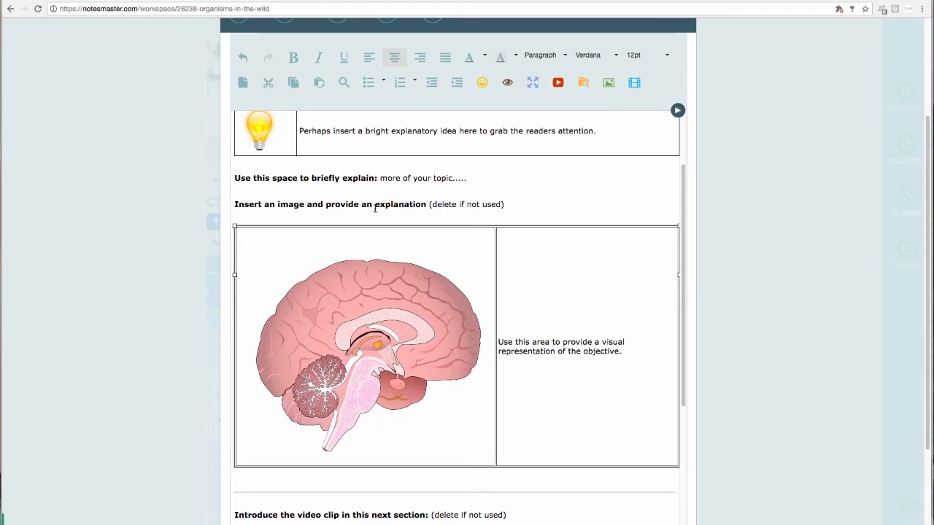
click(365, 166)
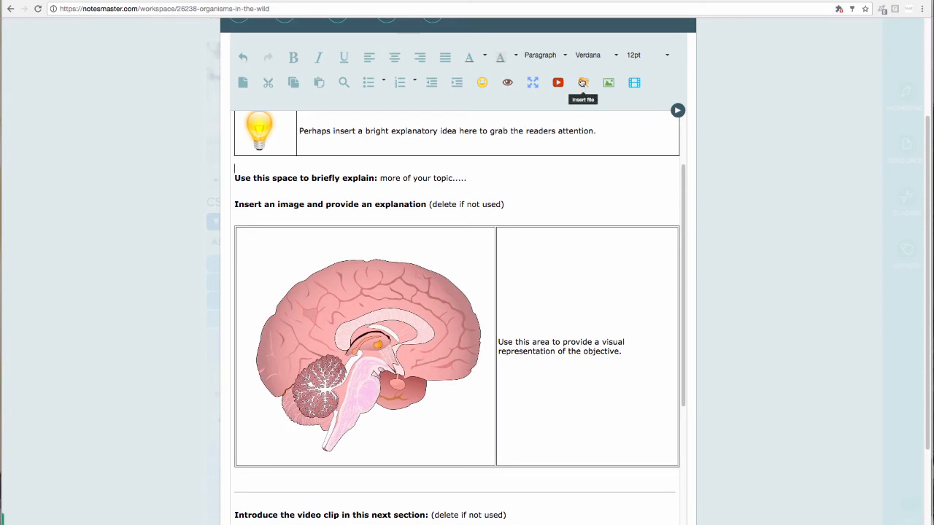
click(582, 83)
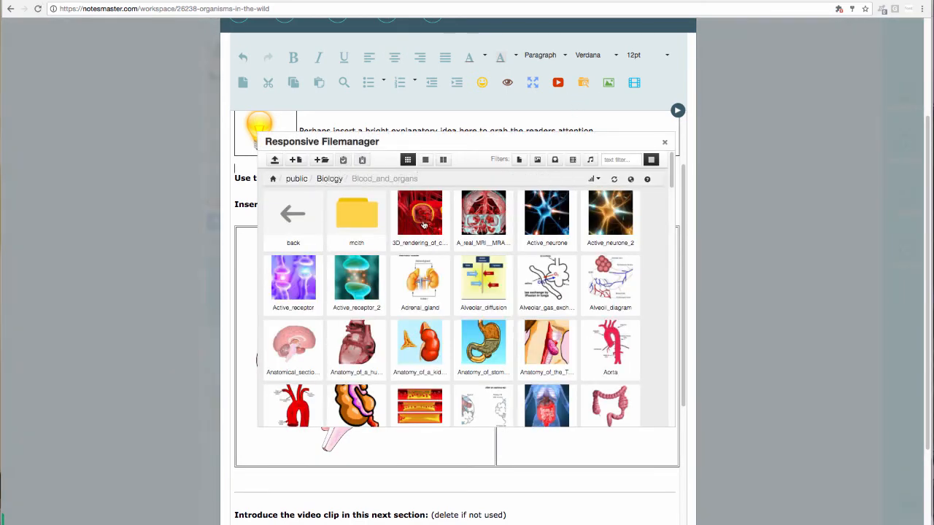
click(417, 219)
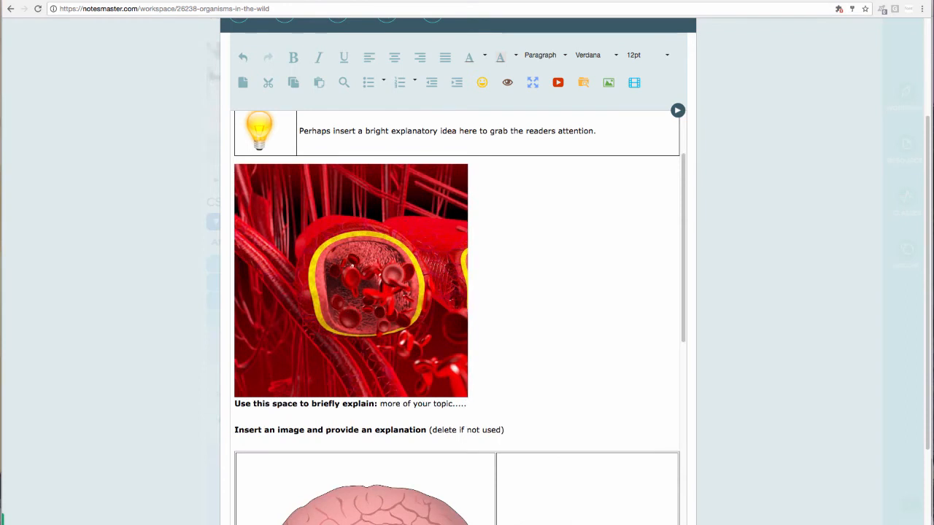
click(244, 61)
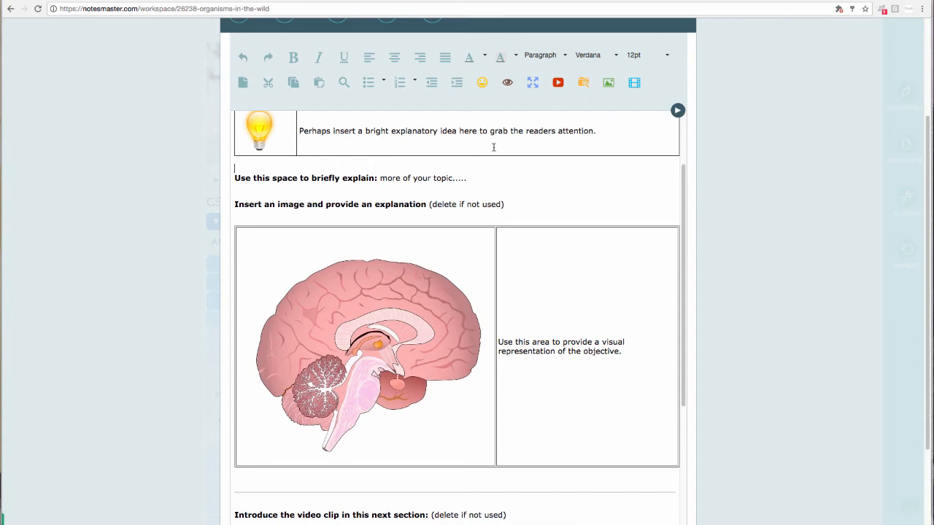
Shrink the brain picture proportionally to about two thirds of its size, and place the cursor in the neighbouring explanation cell
click(328, 299)
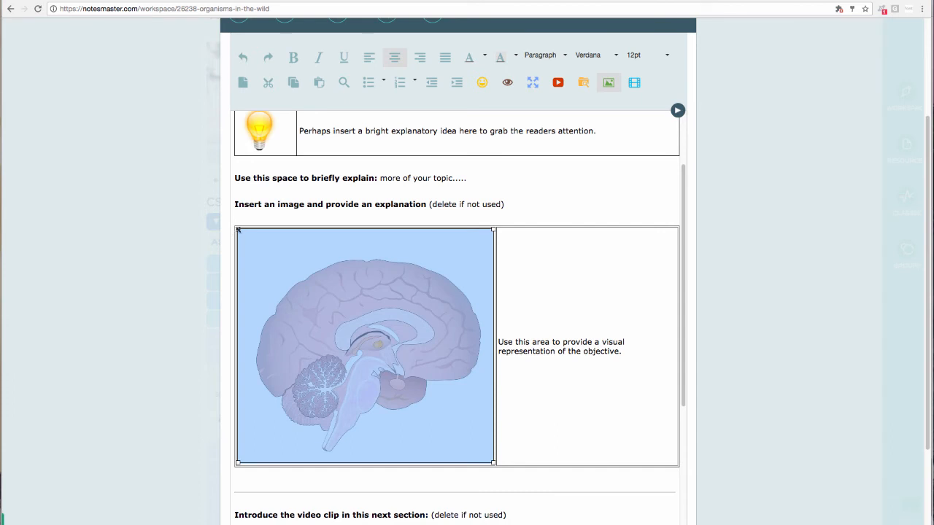
drag(237, 229, 325, 311)
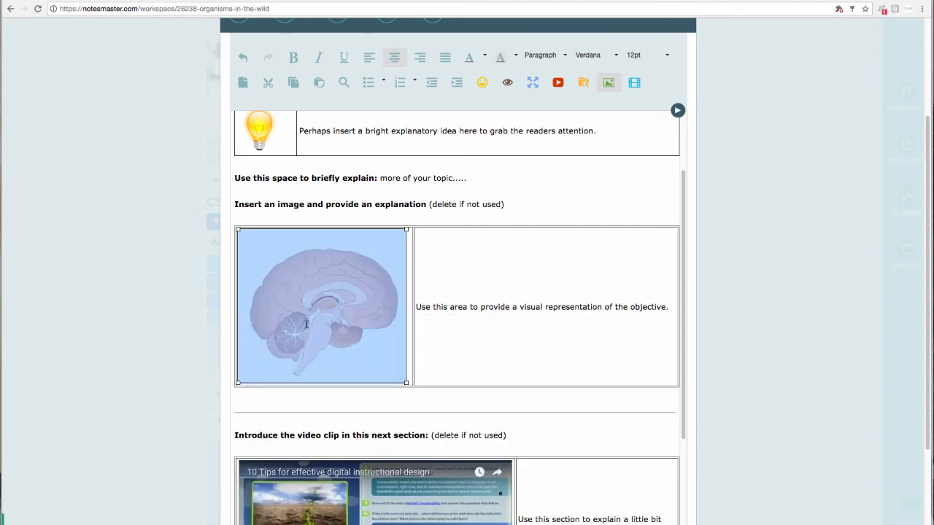
click(476, 356)
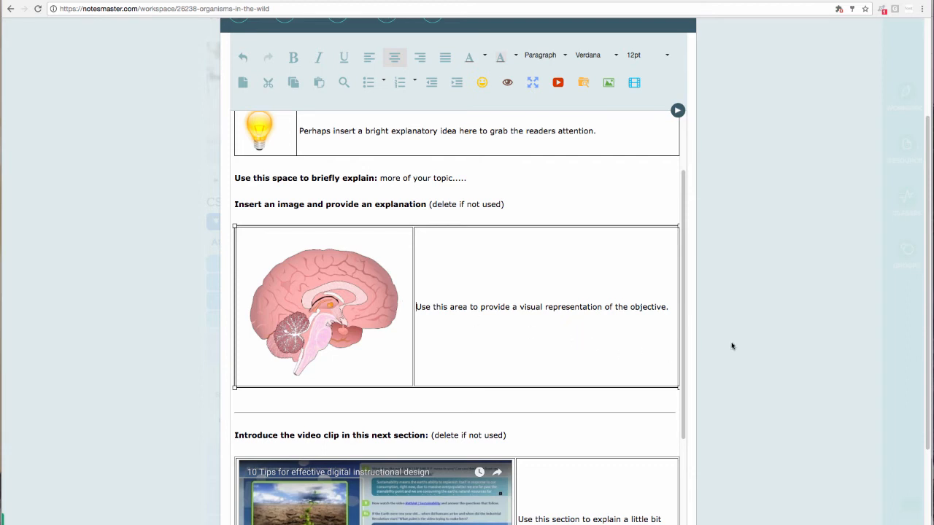
Select the embedded sample video "10 Tips for effective digital instructional design" in the template's video clip section
scroll(731, 345, down, 2)
scroll(731, 345, down, 2)
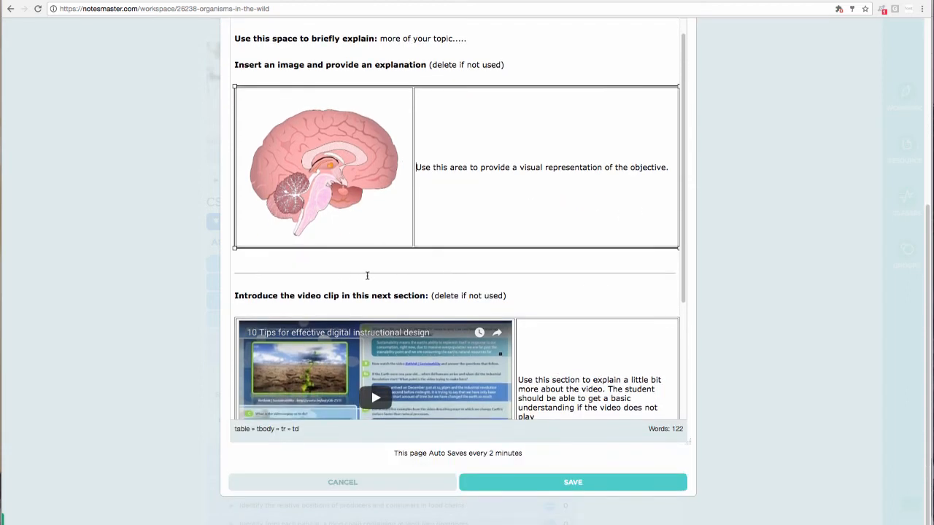
scroll(576, 267, down, 4)
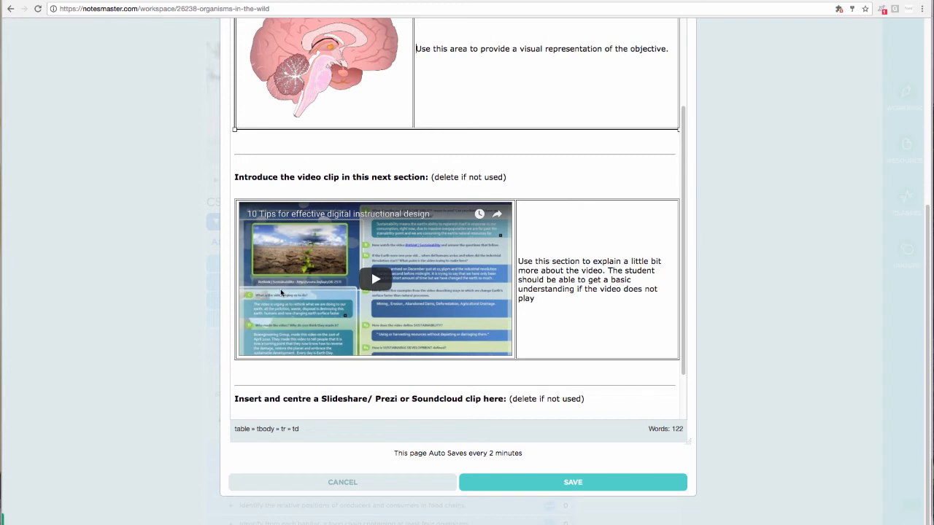
click(270, 242)
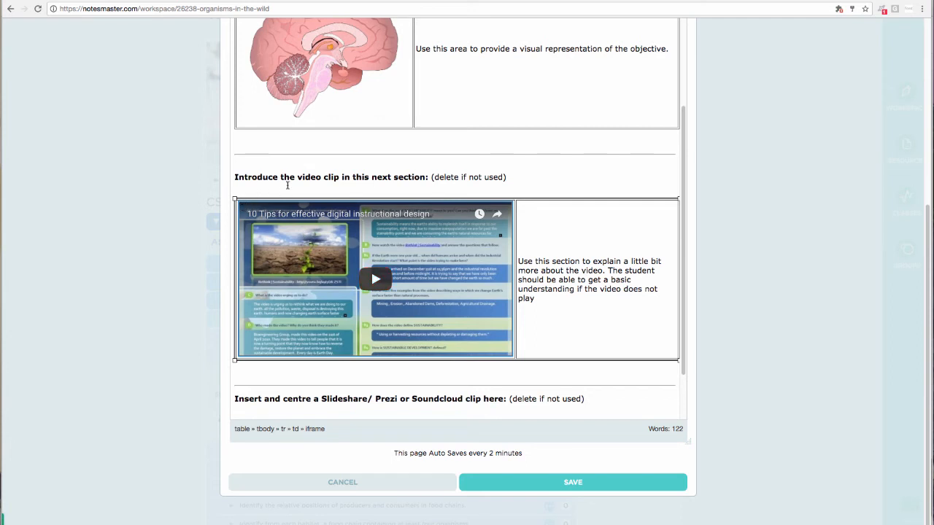
click(287, 183)
click(289, 242)
Start inserting a YouTube video and search for "Organisms in the wild"
scroll(528, 143, up, 5)
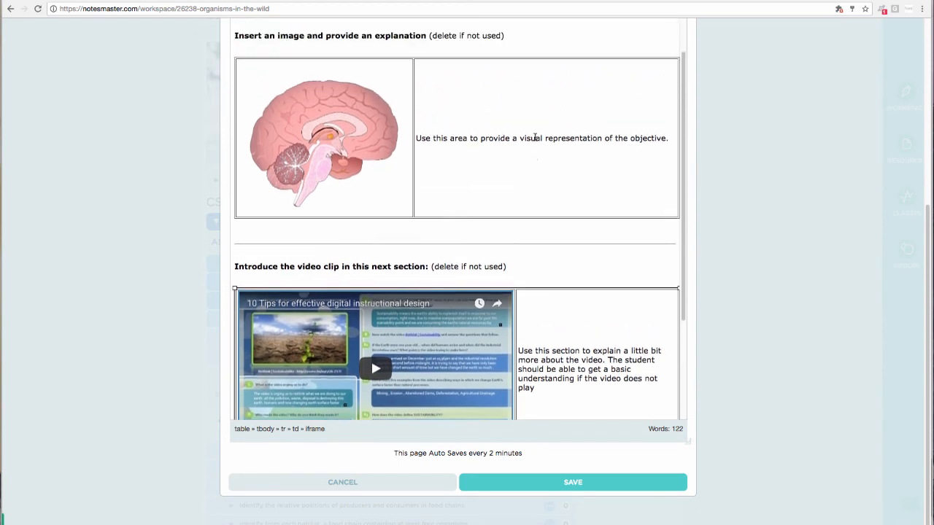
scroll(536, 129, up, 4)
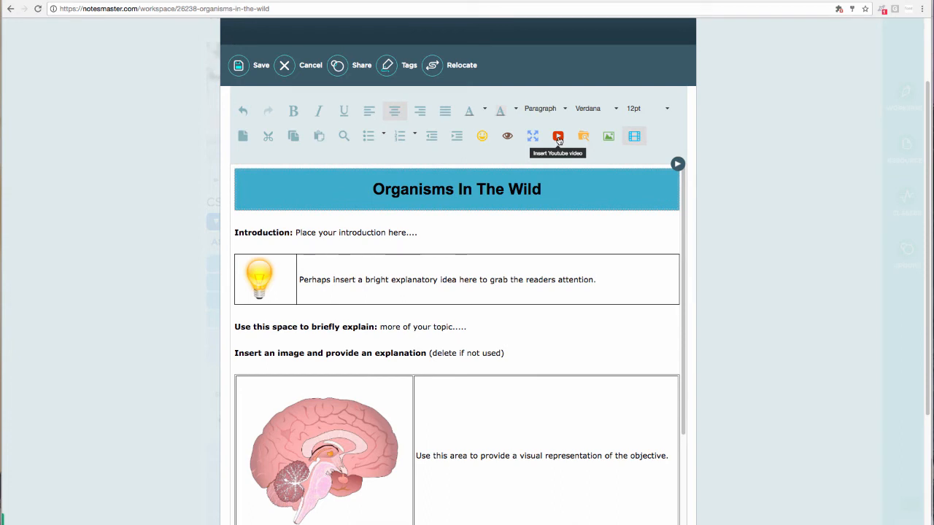
click(558, 137)
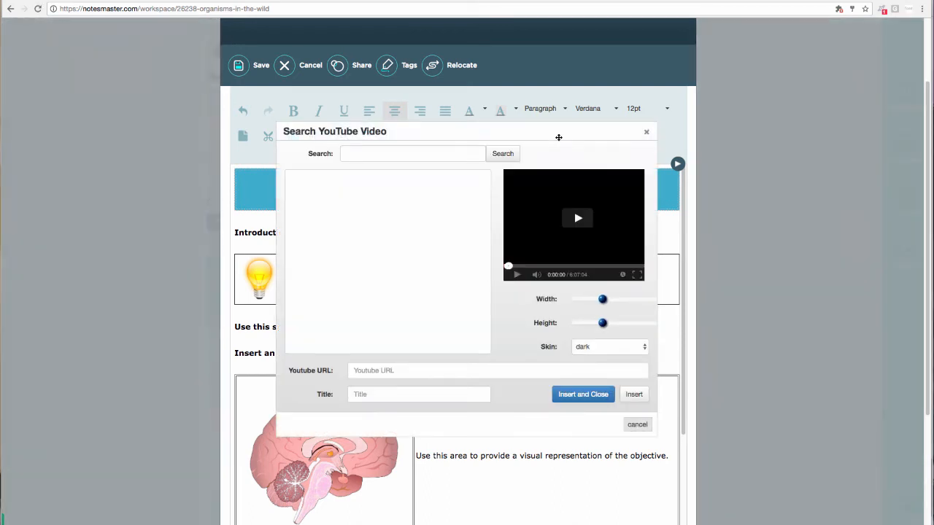
click(439, 154)
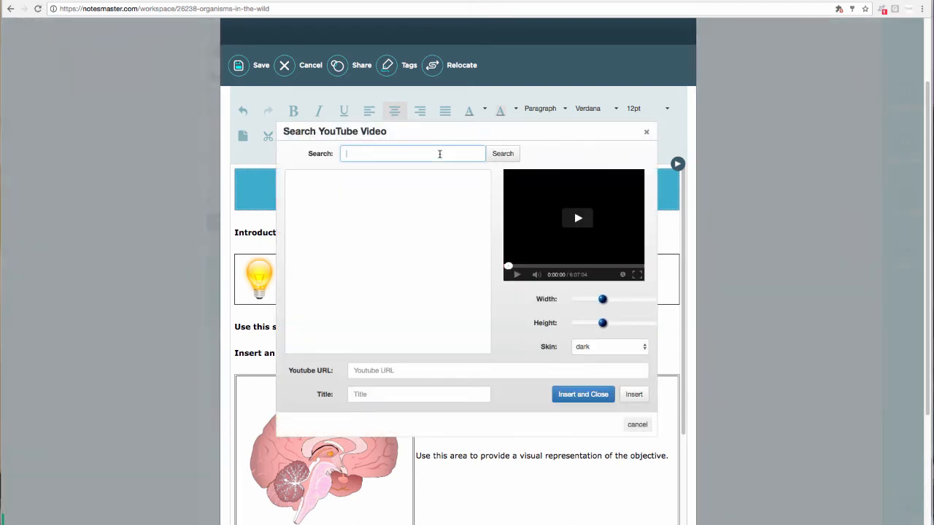
text(O)
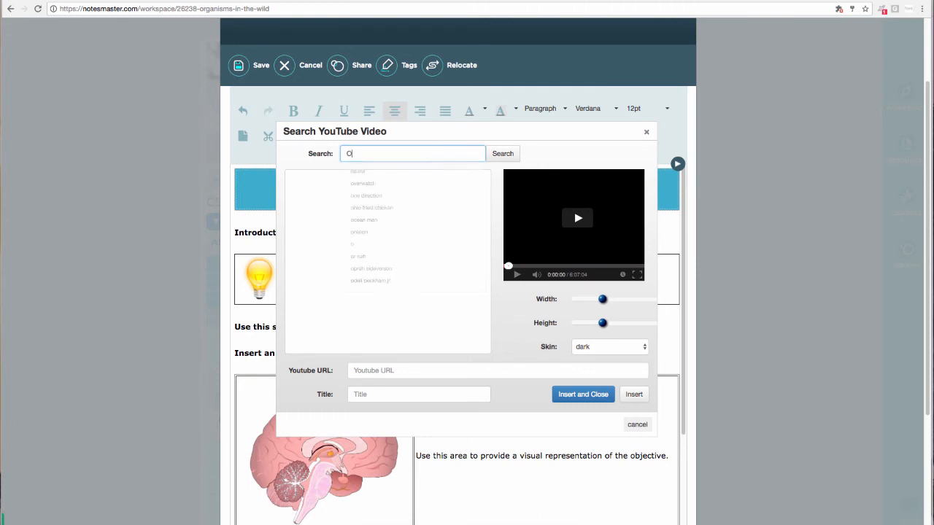
text(rganism)
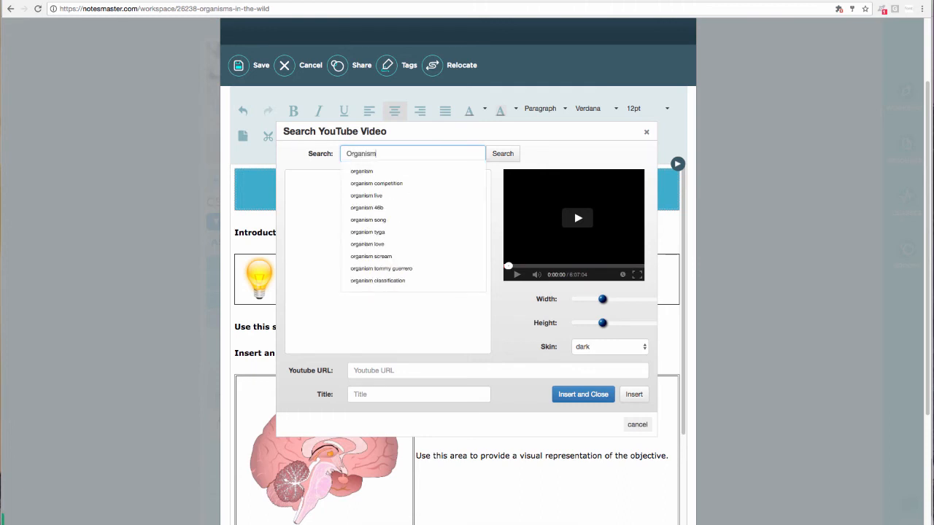
text(s in the wild)
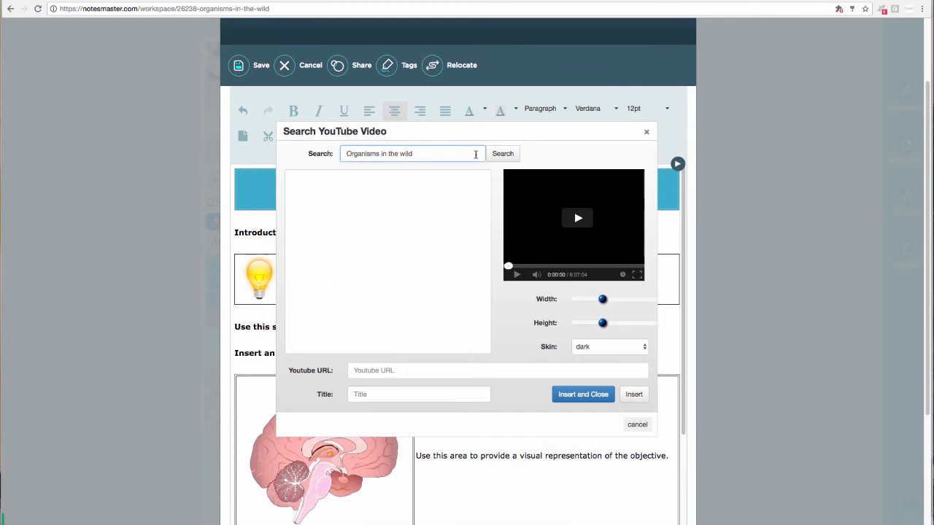
click(494, 158)
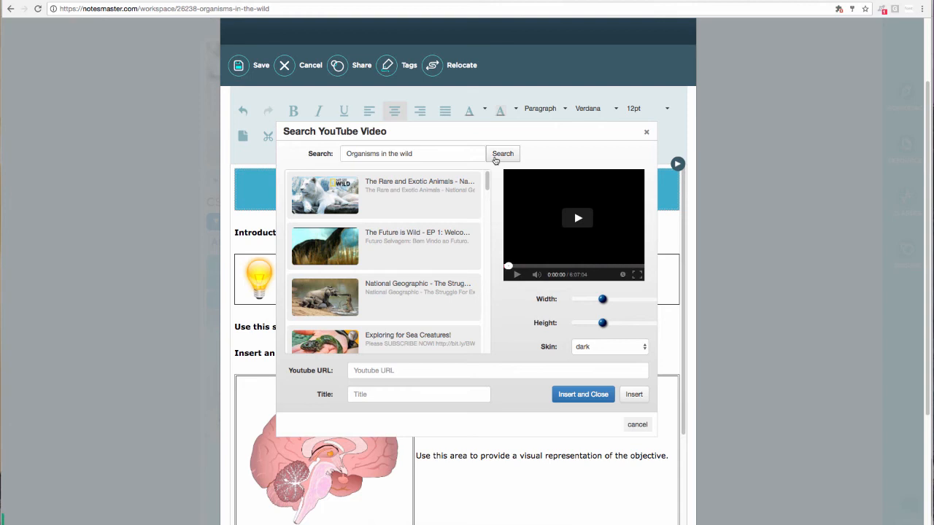
Choose the first result, "The Rare and Exotic Animals", play its preview briefly, and pause it
click(434, 183)
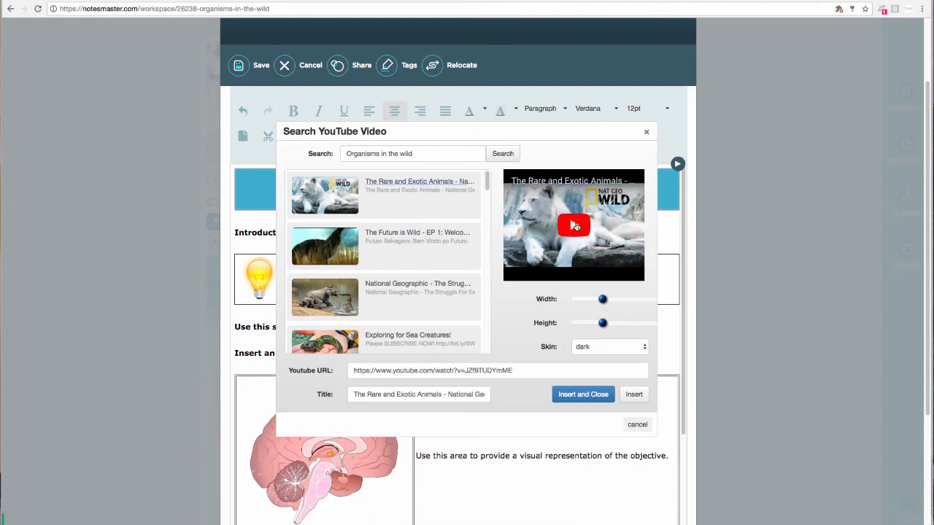
click(575, 226)
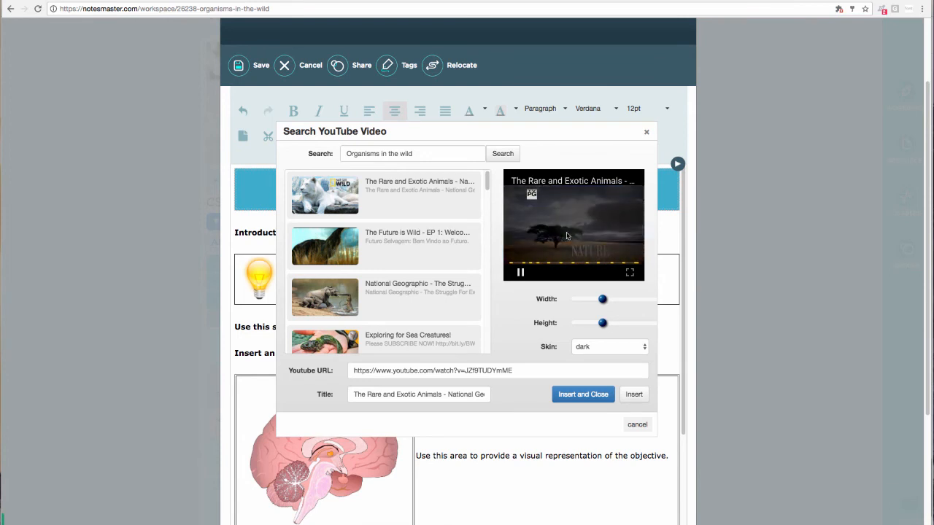
click(523, 272)
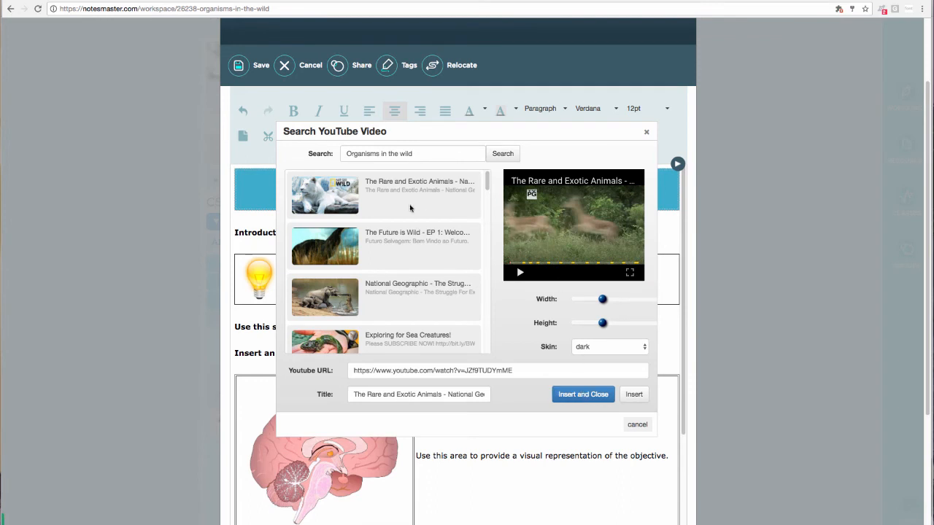
Select the search result "The Future is Wild - EP 1" and look through the other videos in the results
click(395, 235)
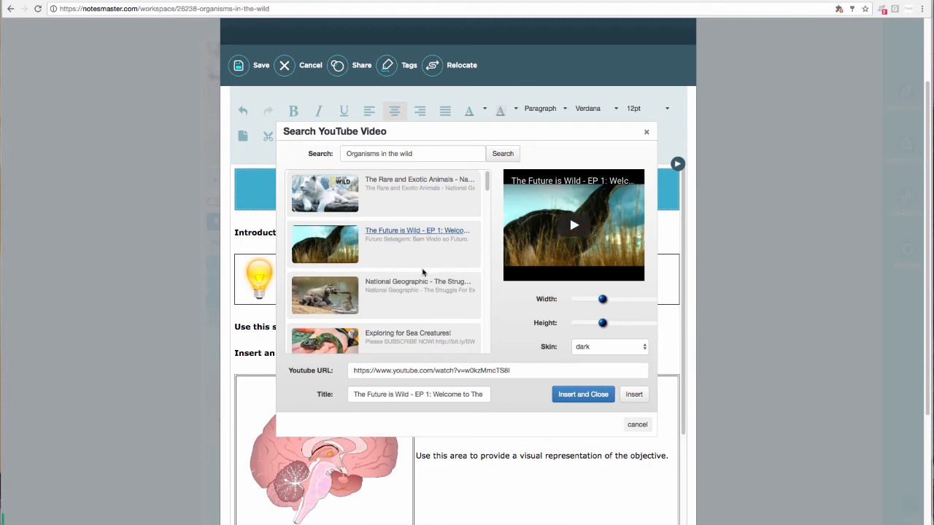
scroll(423, 271, down, 5)
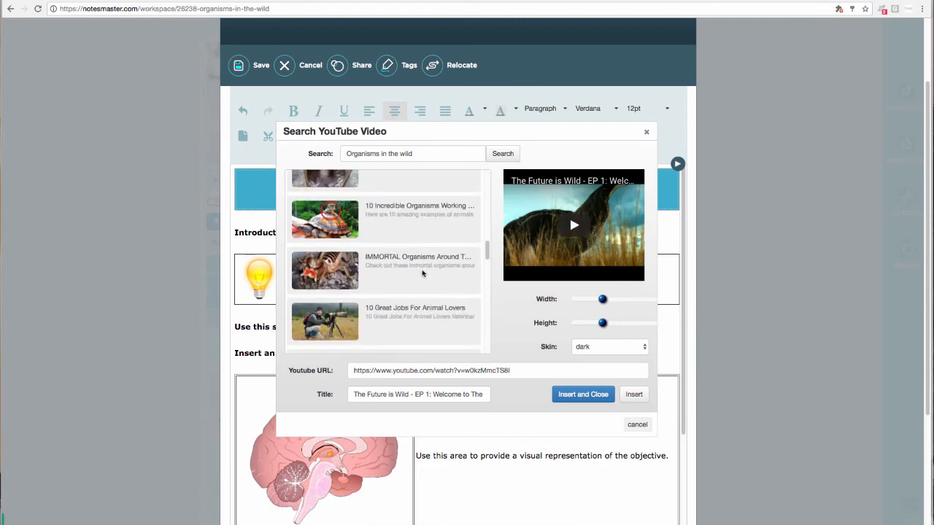
scroll(422, 273, up, 5)
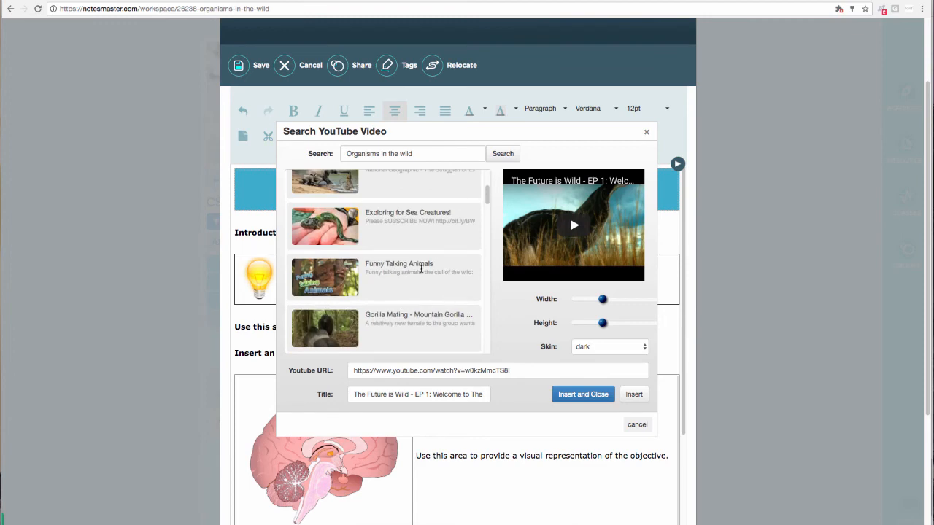
scroll(420, 269, up, 3)
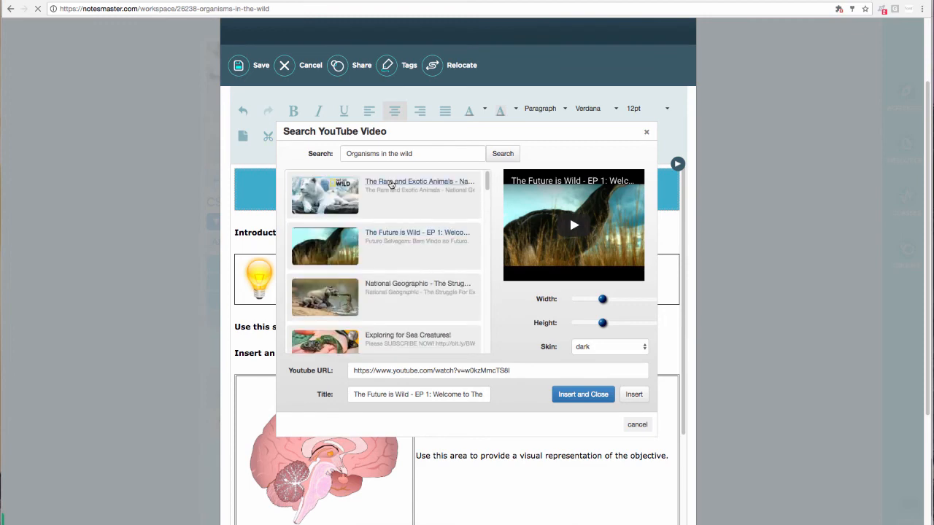
Choose "The Rare and Exotic Animals" again and insert it into the note's video section, closing the YouTube search
click(391, 185)
click(567, 396)
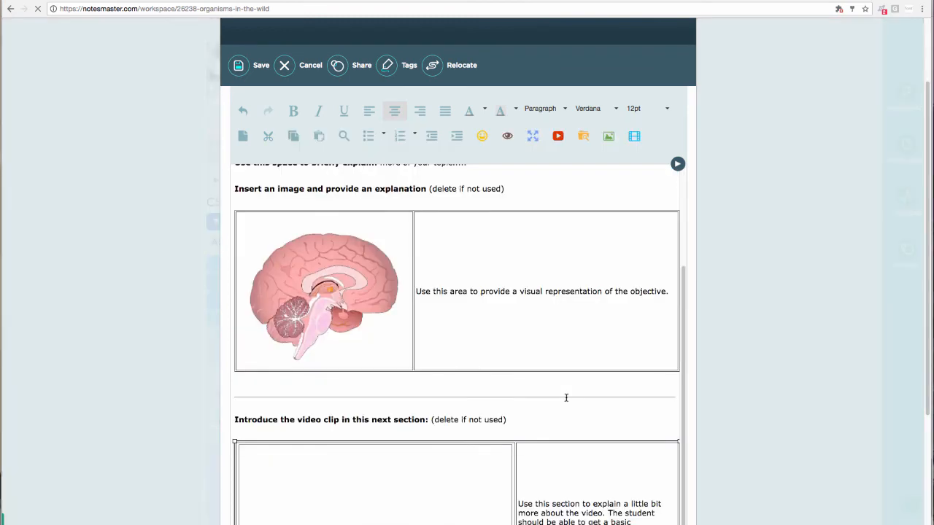
scroll(558, 367, down, 3)
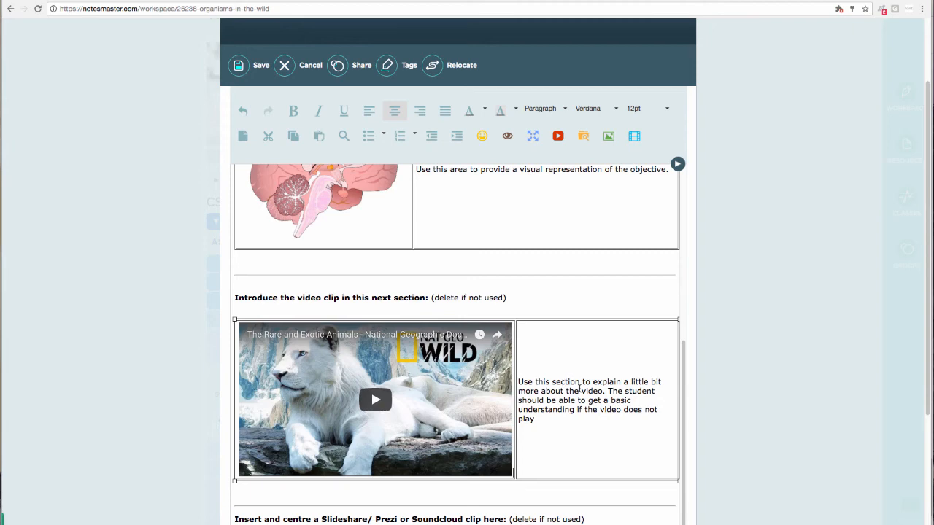
Replace the placeholder heading above the video with "Now please take a look at the video to learn more on Organisms:"
double_click(282, 295)
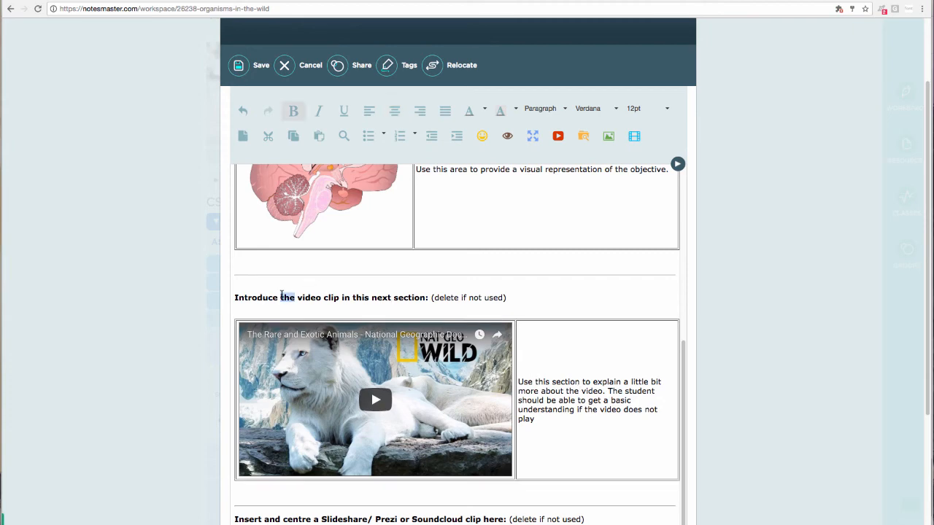
triple_click(282, 294)
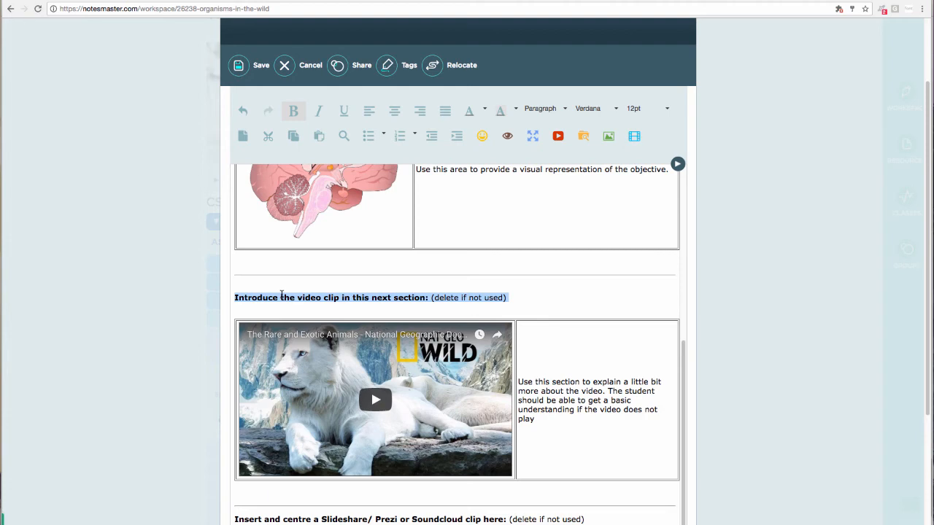
text(NO)
key(BackSpace)
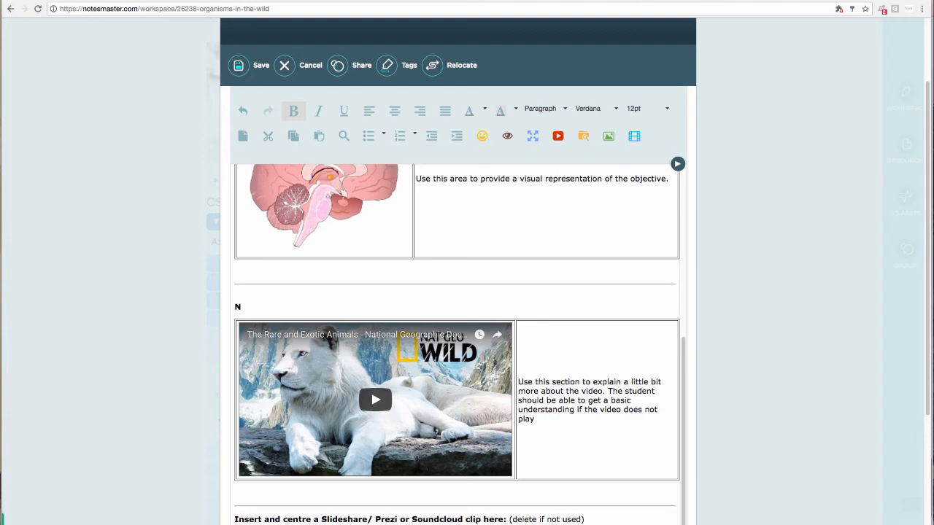
text(ow )
text(pplay)
key(BackSpace)
key(BackSpace)
key(BackSpace)
key(BackSpace)
text(lease take a look)
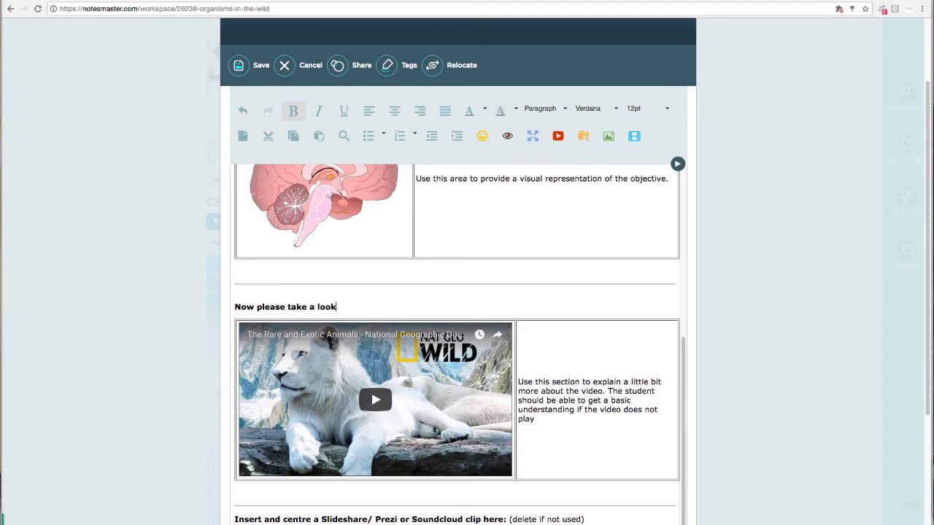
text( at the video to learn more on )
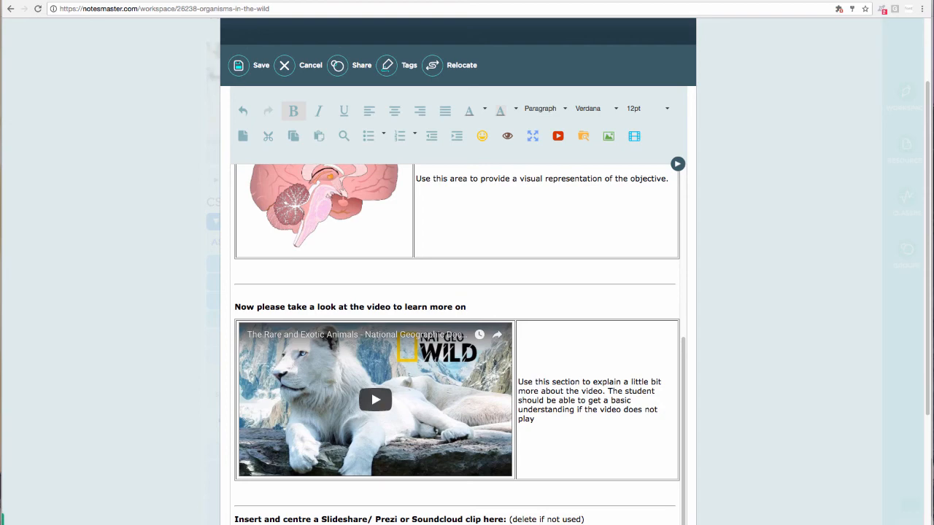
text(Organisms:)
Review the template's remaining placeholder texts for the introduction, the light bulb idea box and the brief topic explanation
scroll(561, 312, down, 1)
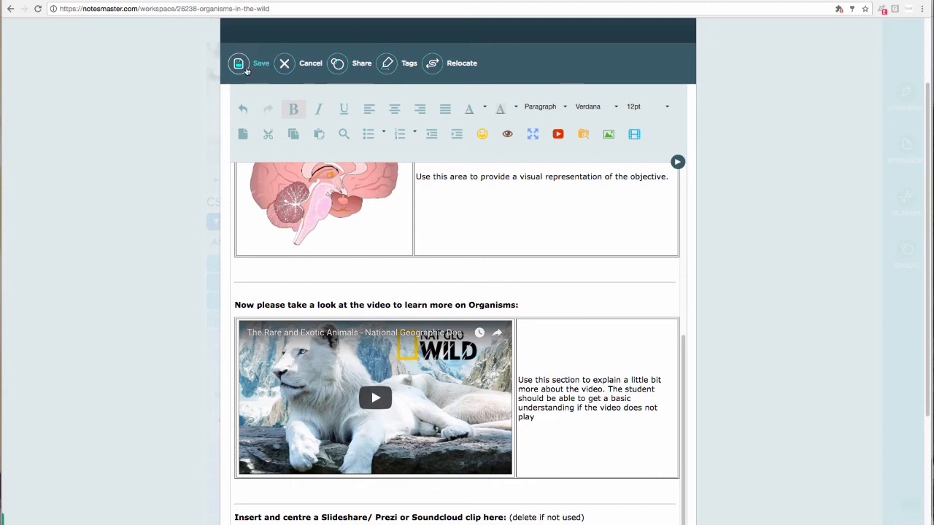
scroll(614, 368, down, 2)
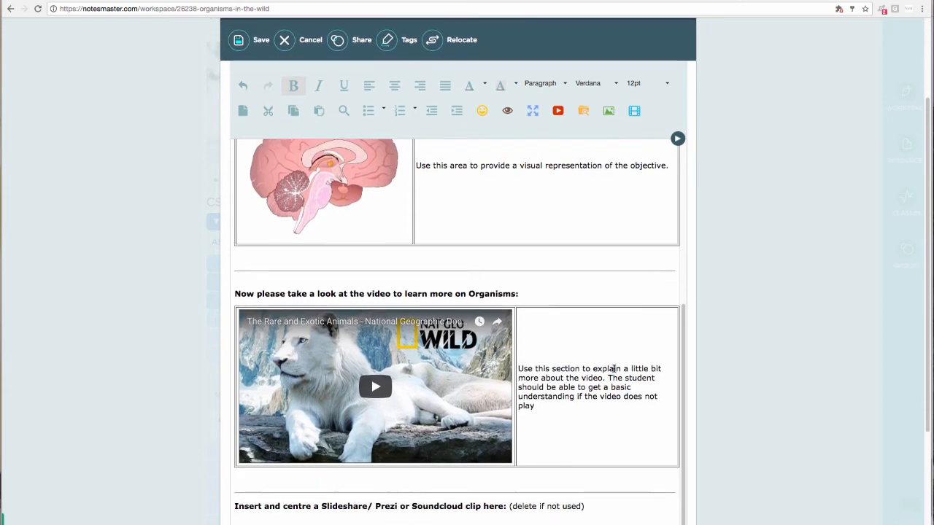
scroll(612, 367, up, 5)
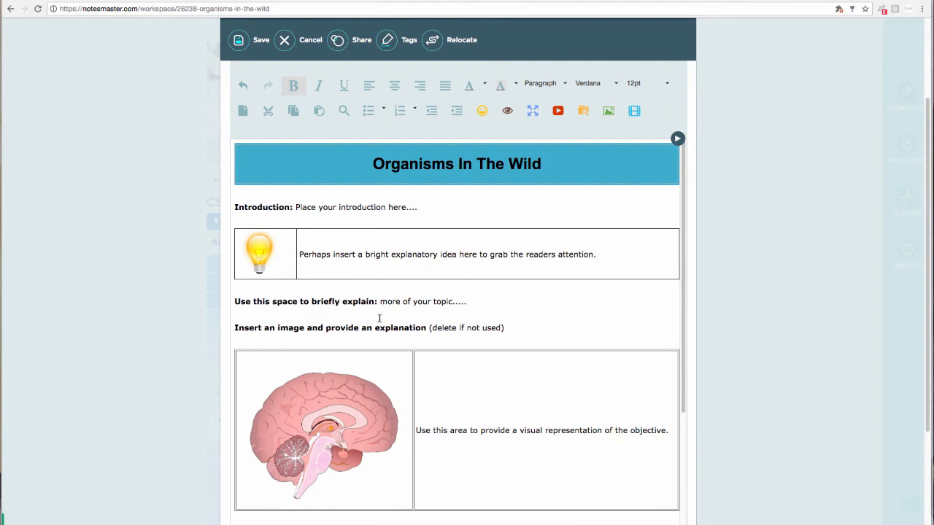
click(295, 207)
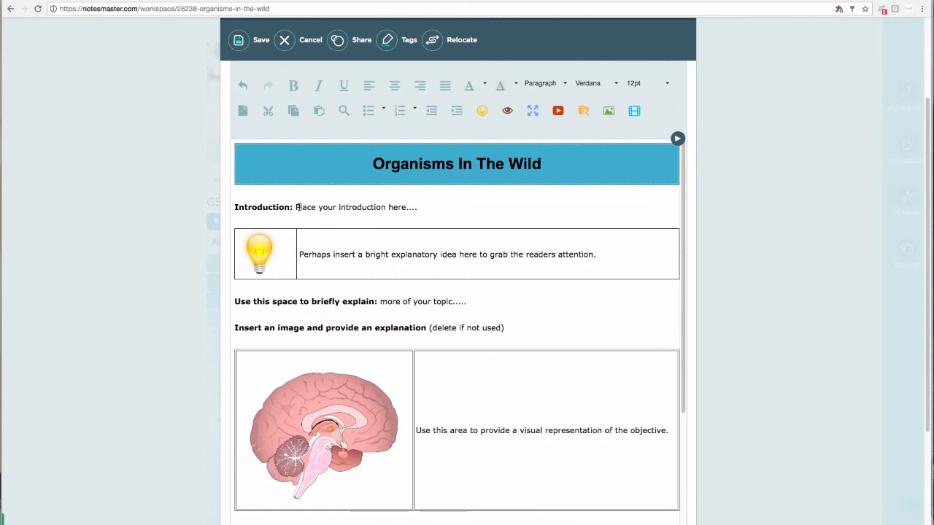
drag(297, 207, 431, 205)
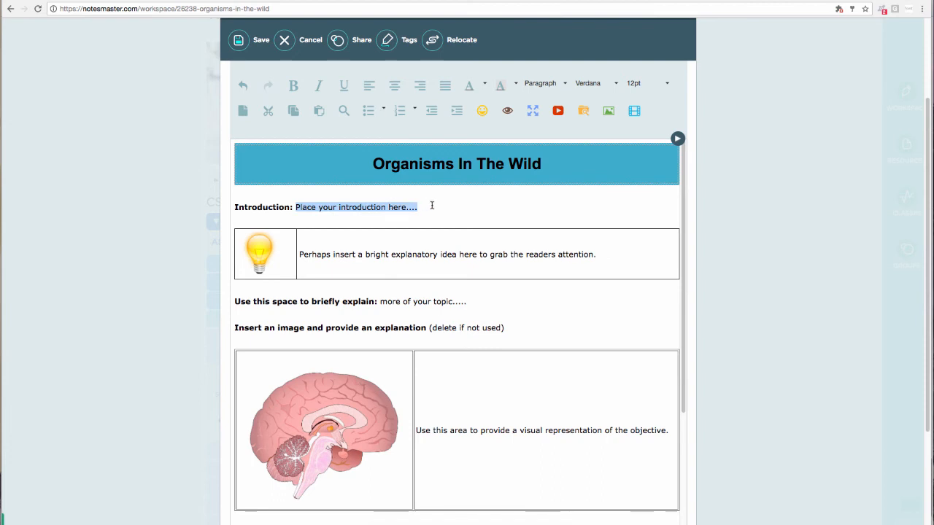
double_click(303, 254)
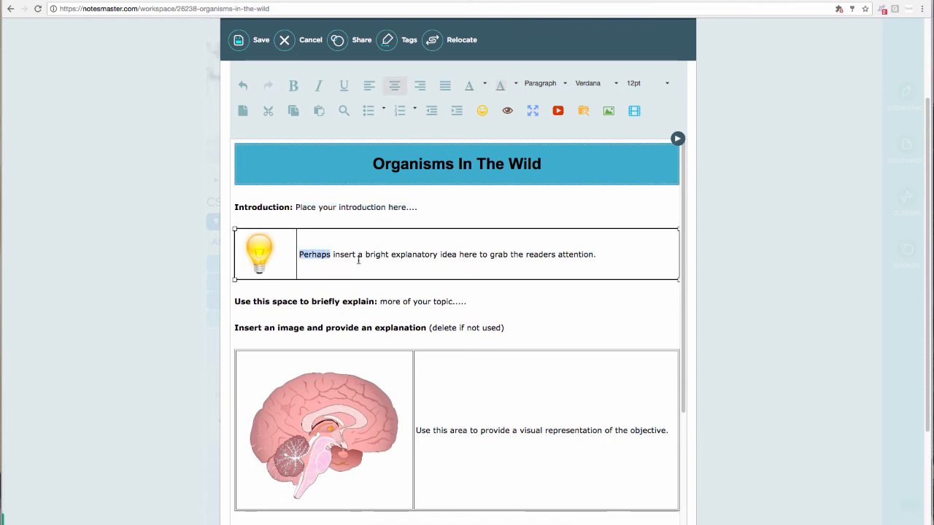
triple_click(358, 261)
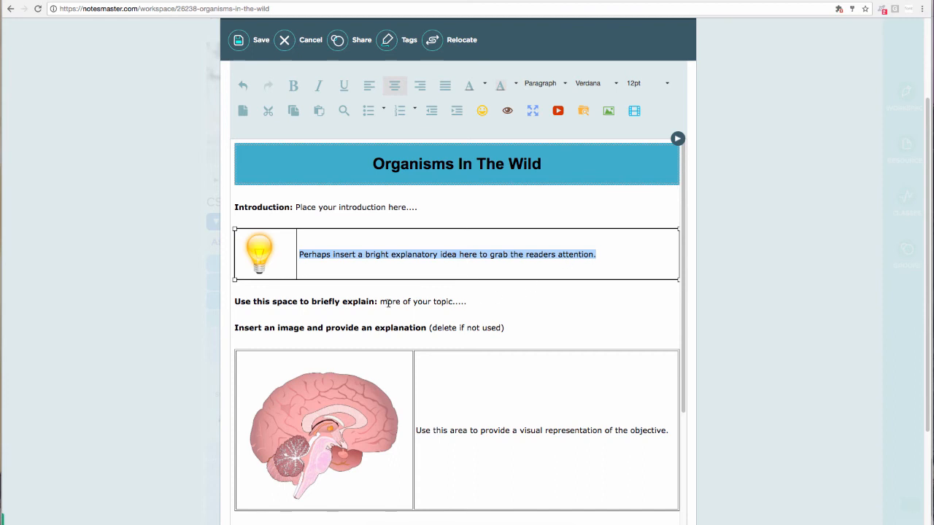
drag(380, 301, 462, 302)
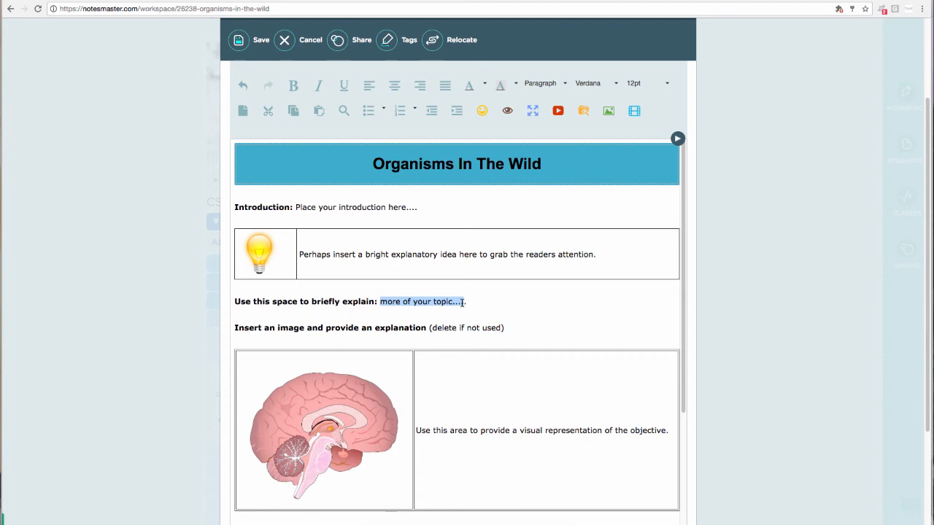
Replace the placeholder heading above the brain picture with "All organisms have a brain..."
triple_click(266, 328)
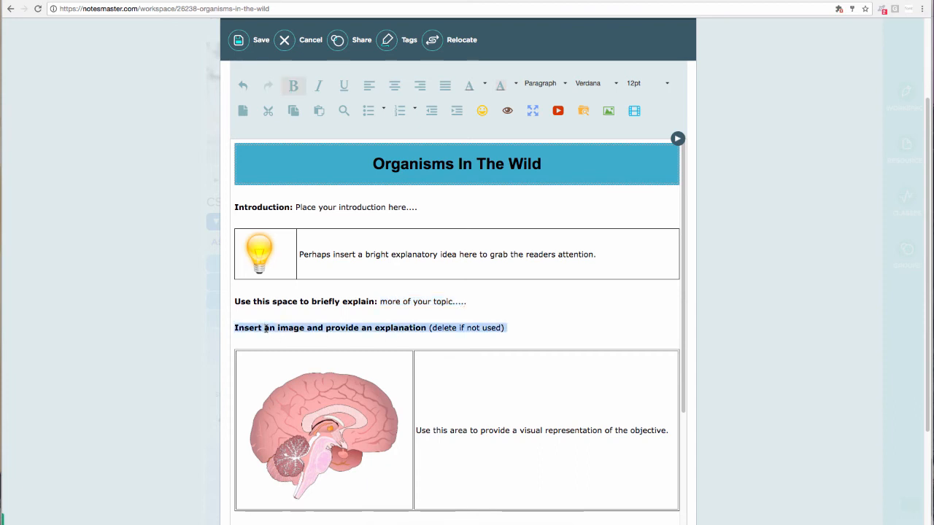
text(All )
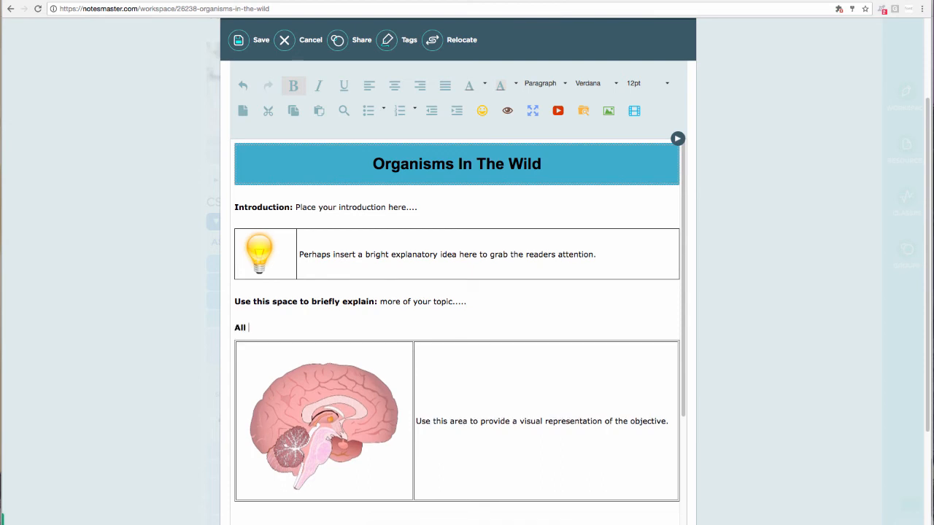
text(organisms have a brain...)
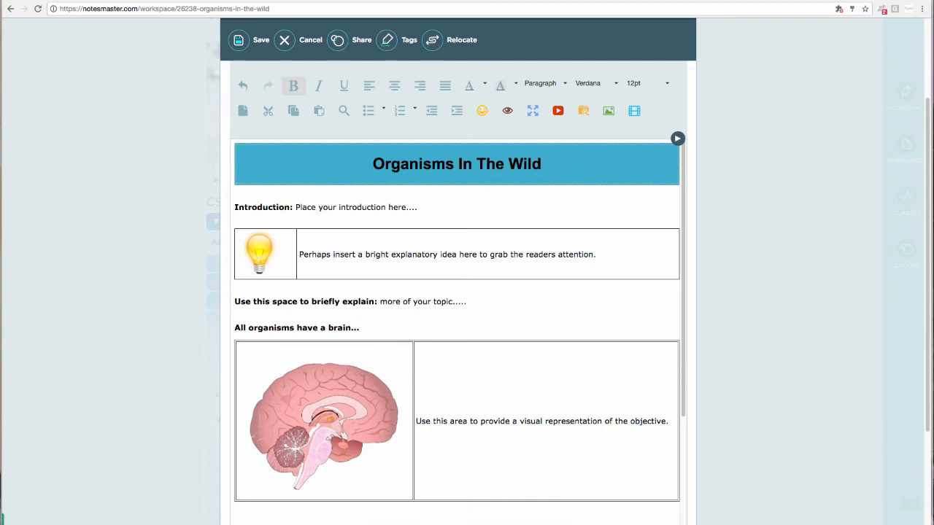
click(252, 46)
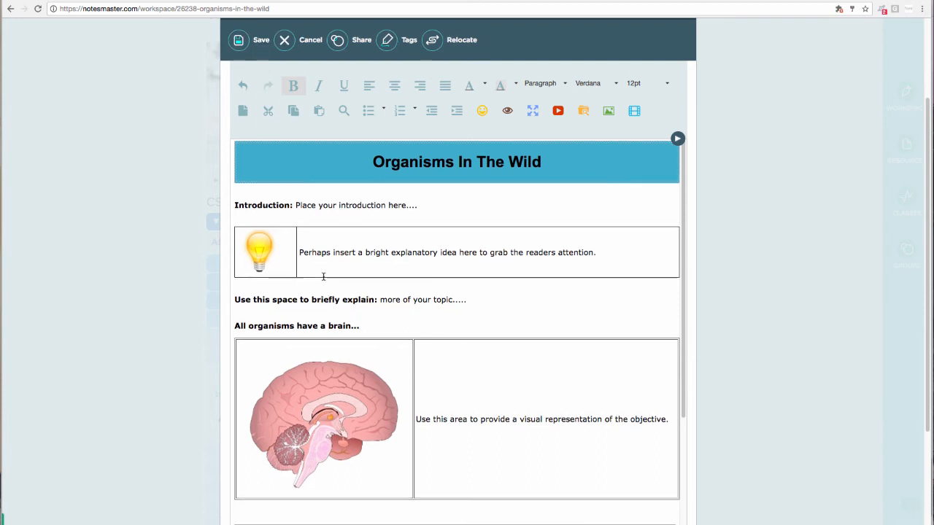
Preview the note, check its layout from the title to the quiz link section, and close the preview
click(510, 113)
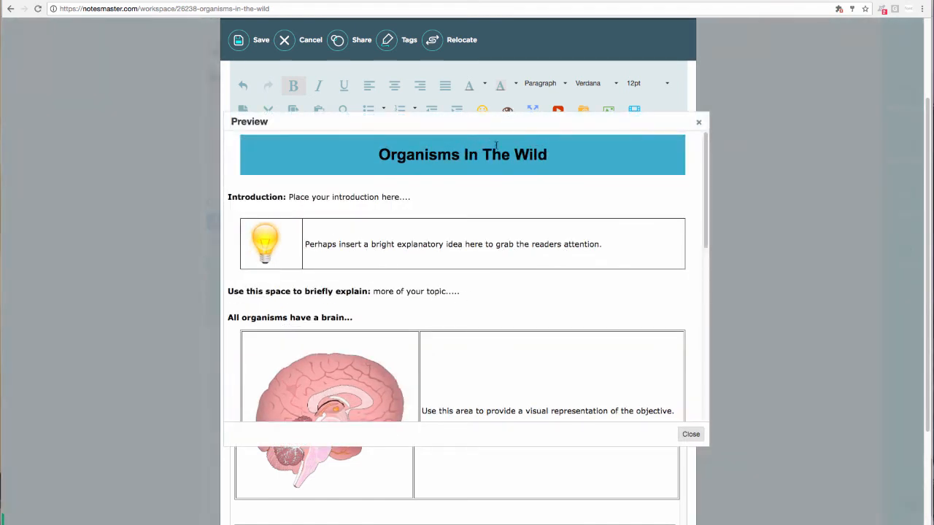
scroll(450, 237, down, 3)
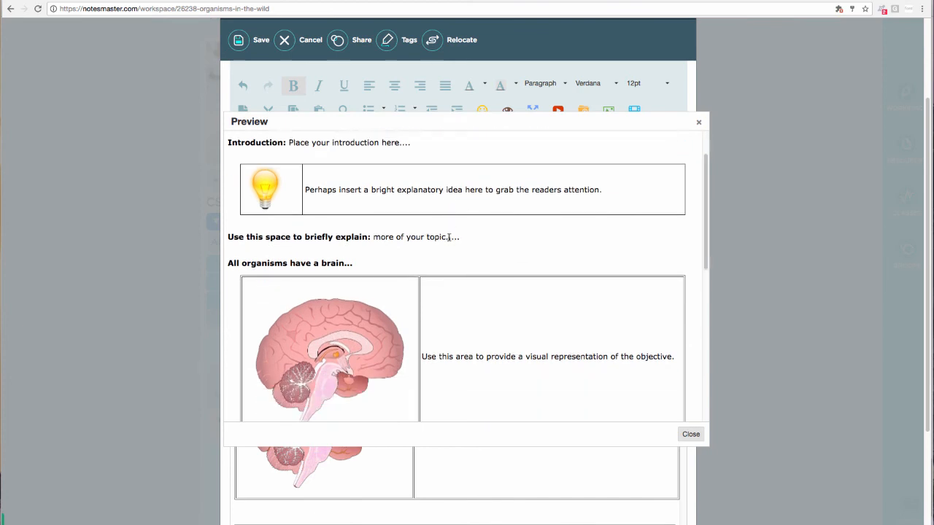
scroll(736, 260, down, 3)
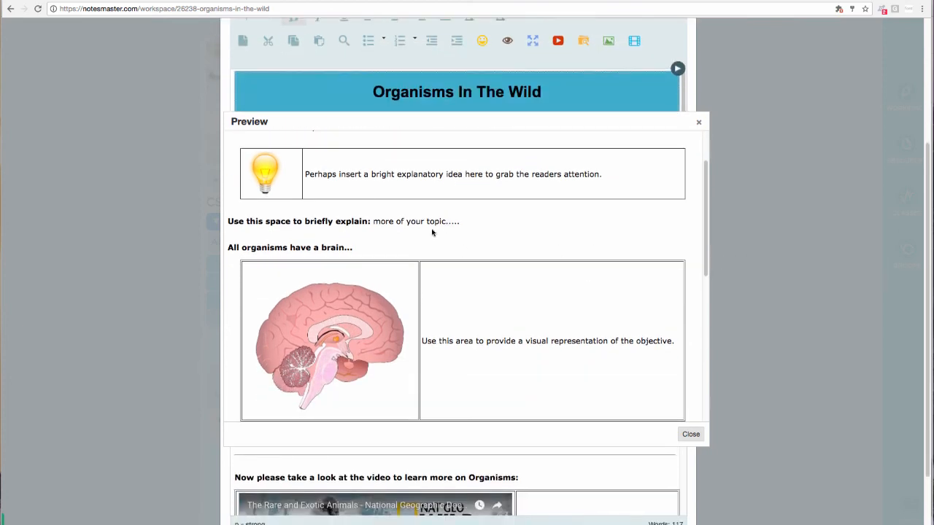
scroll(352, 156, up, 3)
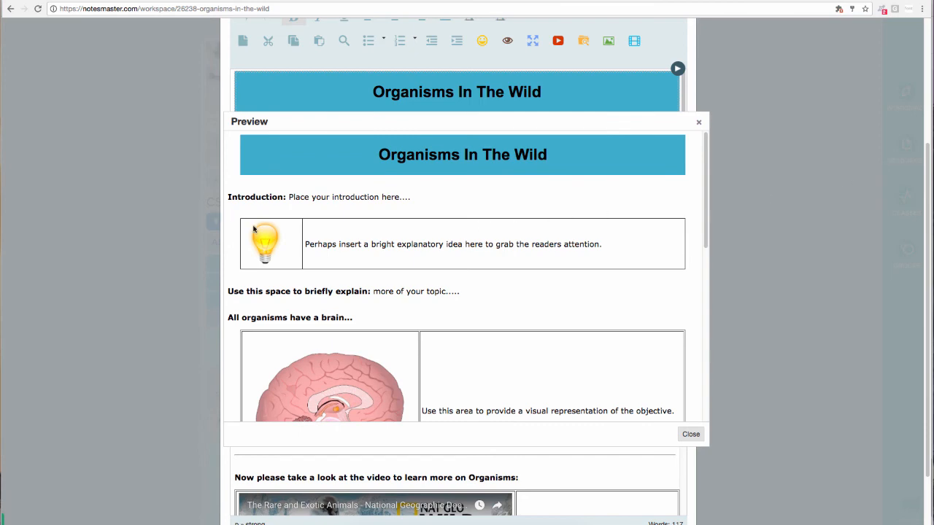
scroll(318, 286, down, 3)
scroll(318, 287, down, 10)
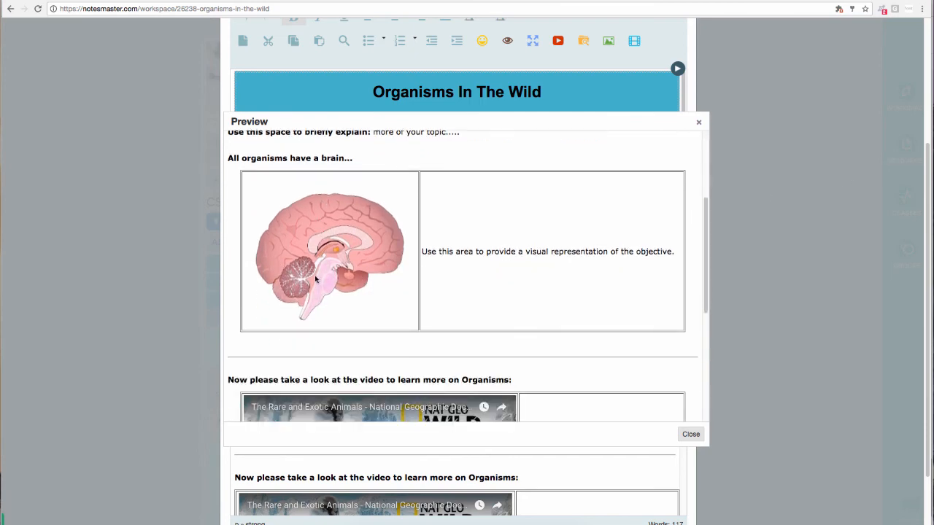
scroll(315, 281, down, 4)
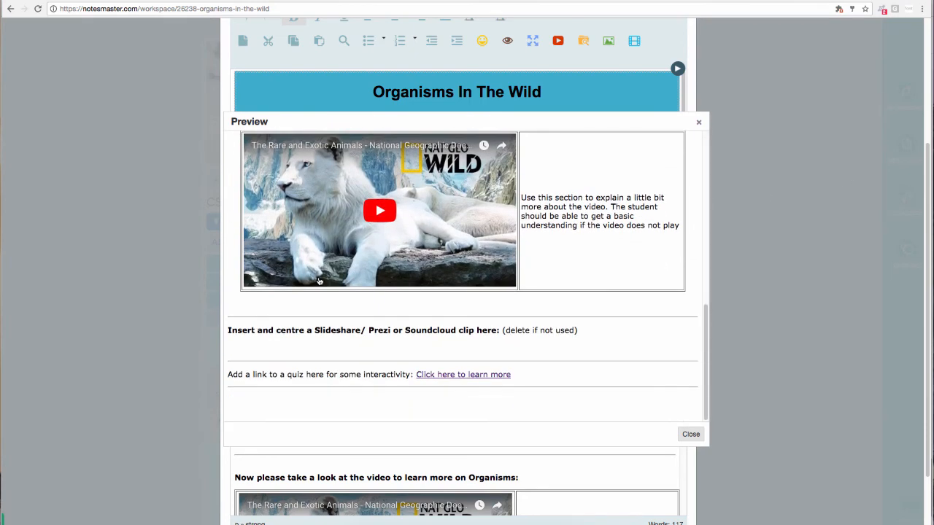
click(689, 434)
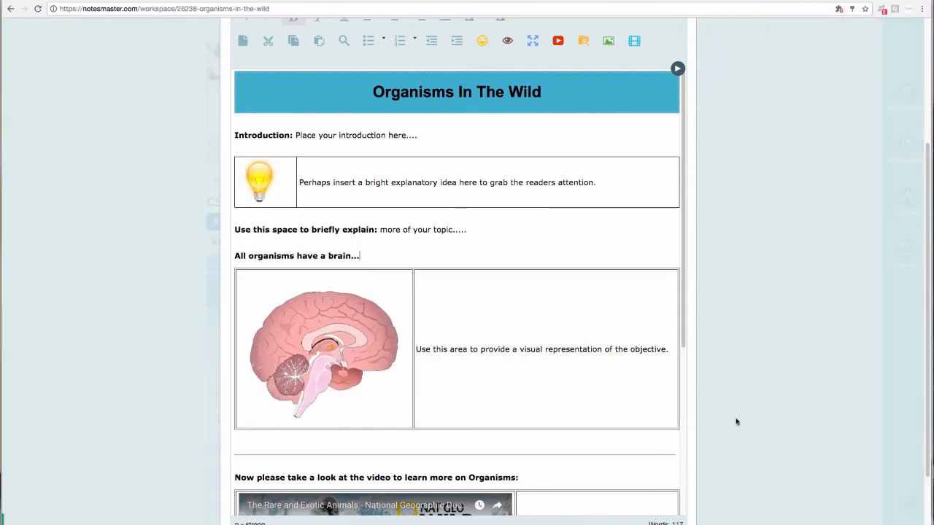
scroll(738, 421, up, 5)
scroll(738, 410, down, 1)
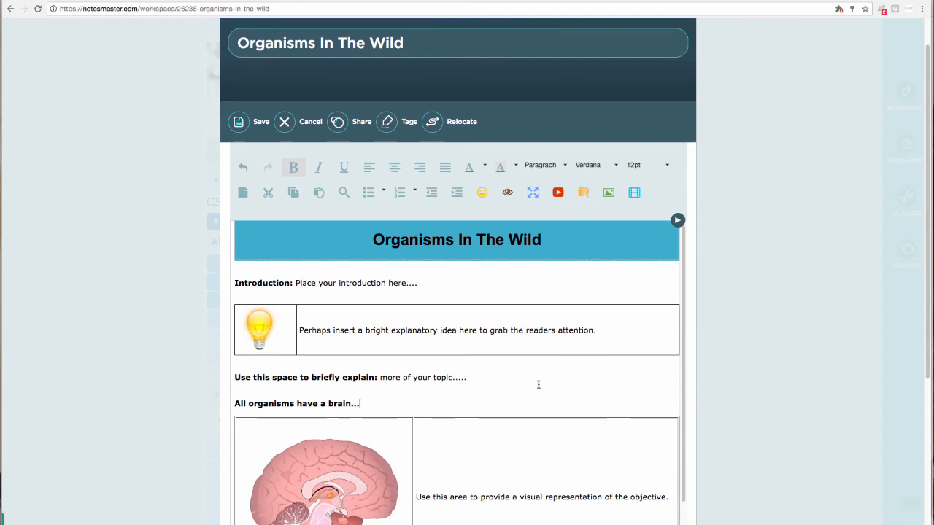
scroll(538, 384, down, 5)
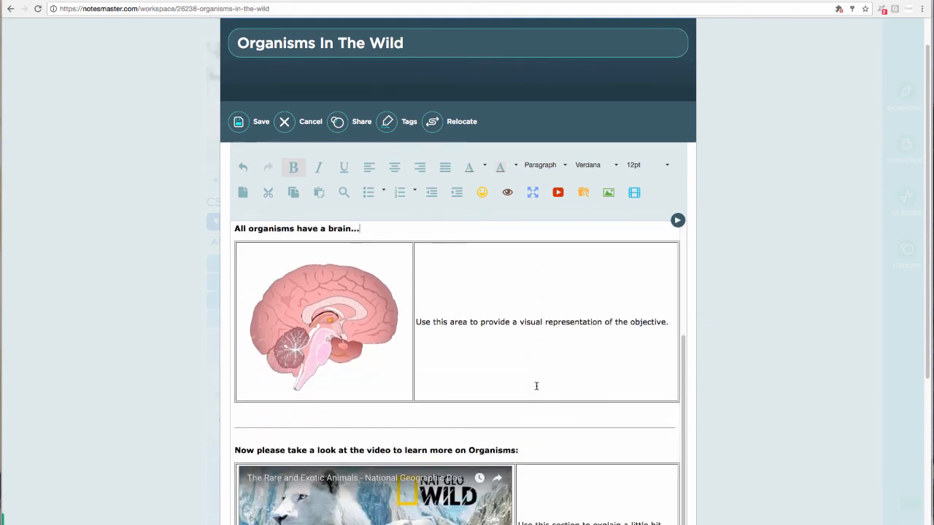
scroll(533, 385, down, 5)
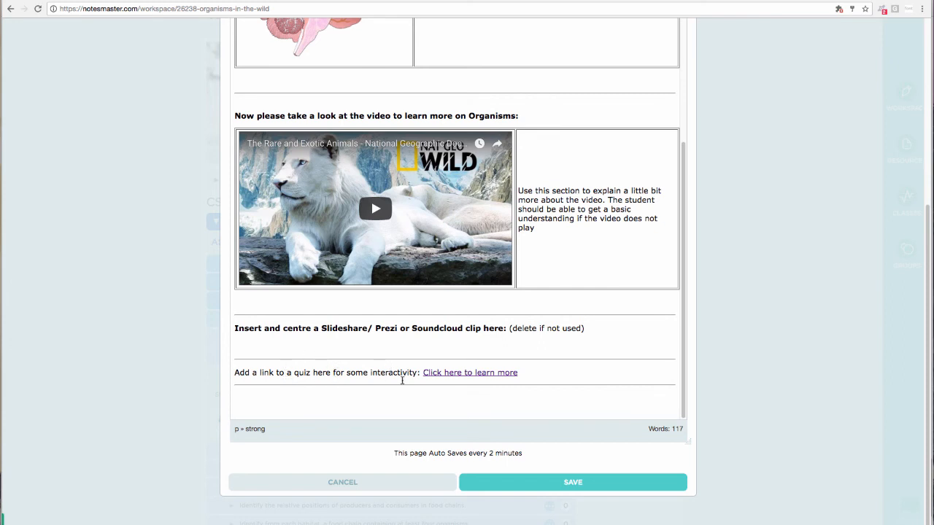
scroll(404, 324, up, 5)
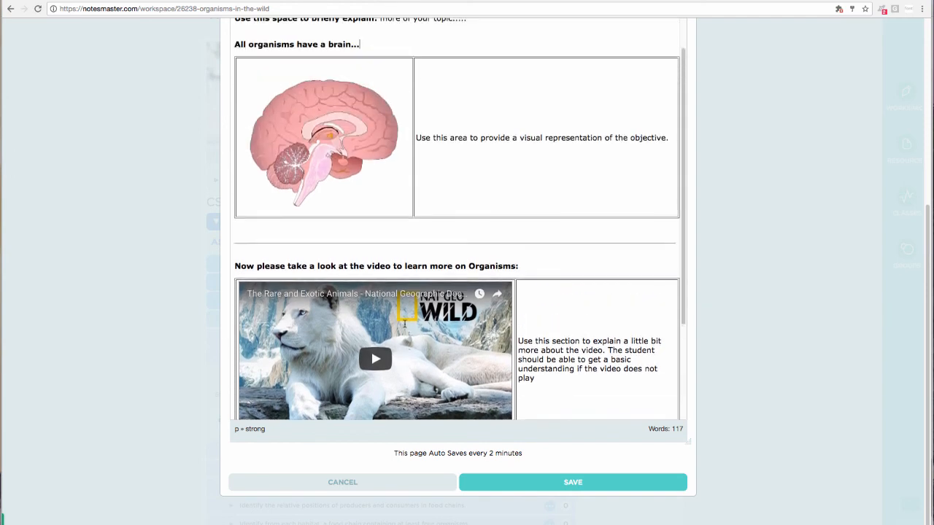
scroll(404, 323, up, 1)
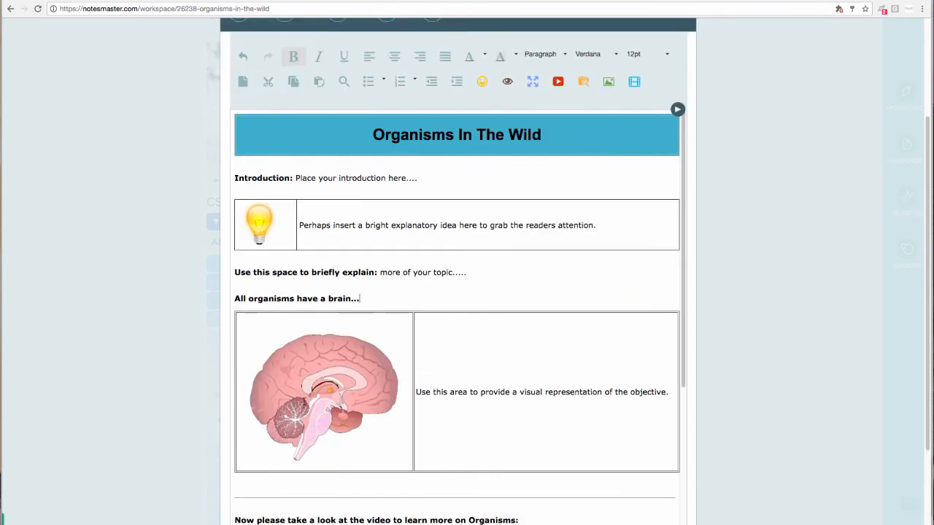
Review the note from the introduction down to the video explanation, Slideshare/Prezi/Soundcloud clip and quiz link placeholders
scroll(368, 369, down, 2)
scroll(365, 408, down, 1)
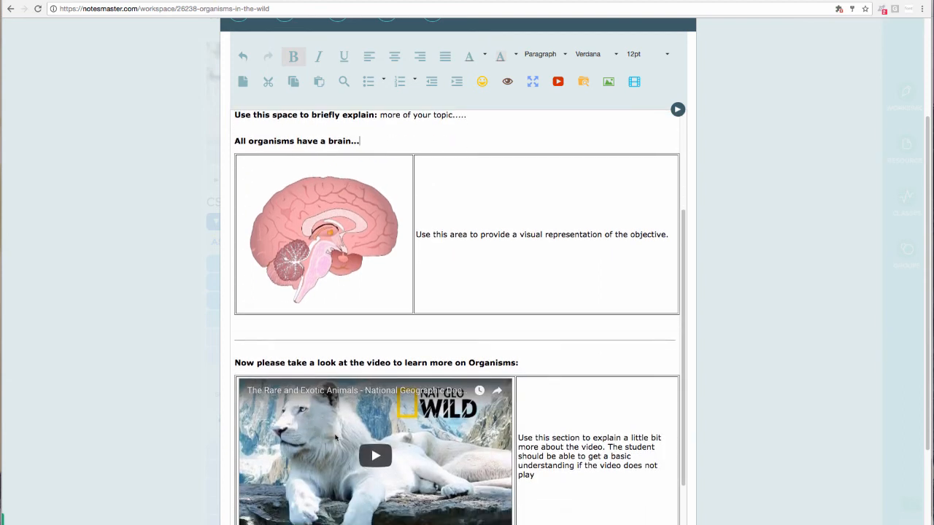
scroll(361, 438, down, 1)
scroll(368, 430, down, 3)
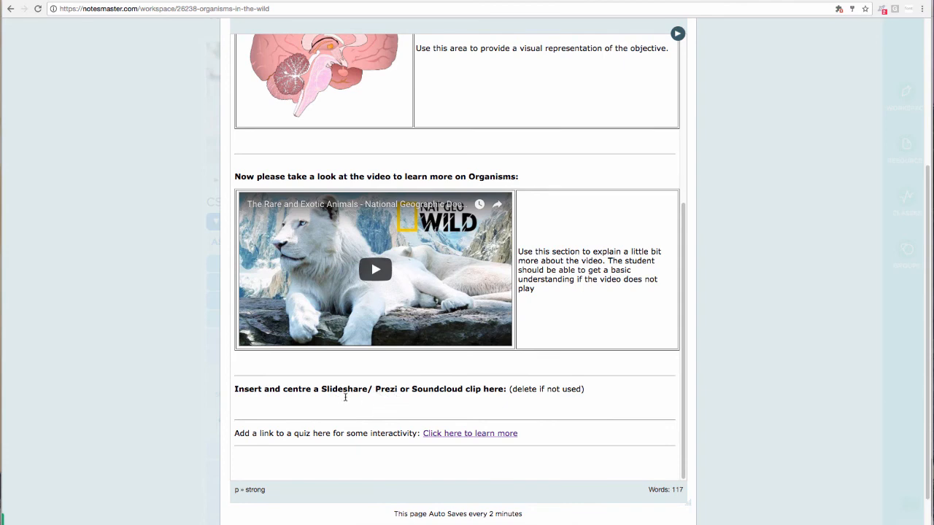
scroll(347, 397, down, 1)
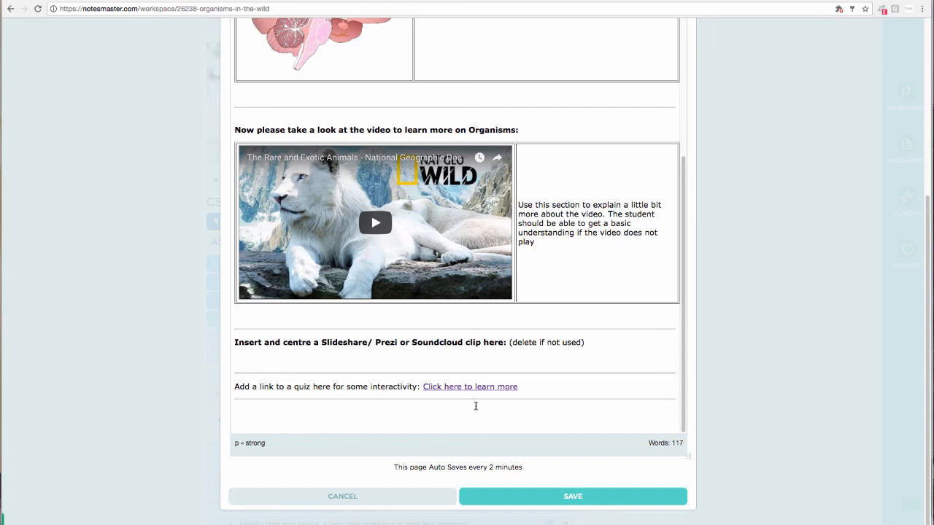
scroll(467, 328, up, 5)
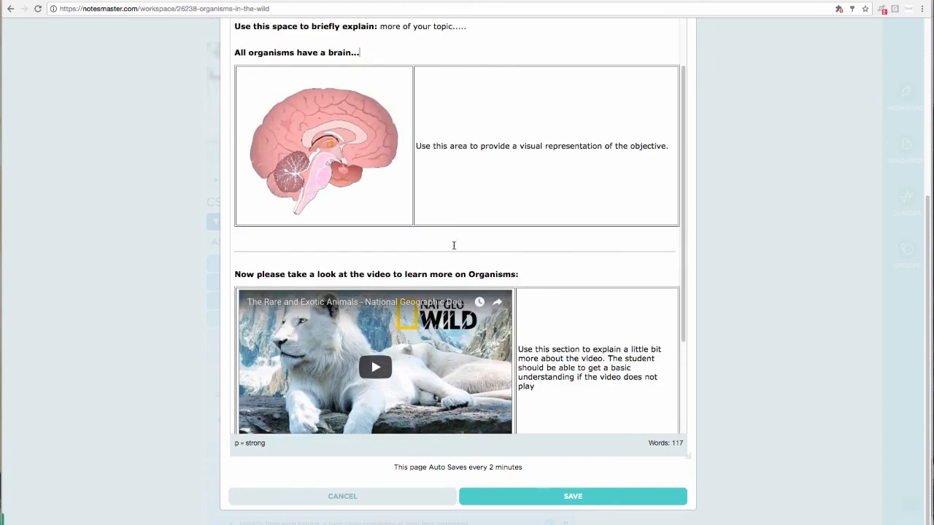
scroll(433, 83, up, 3)
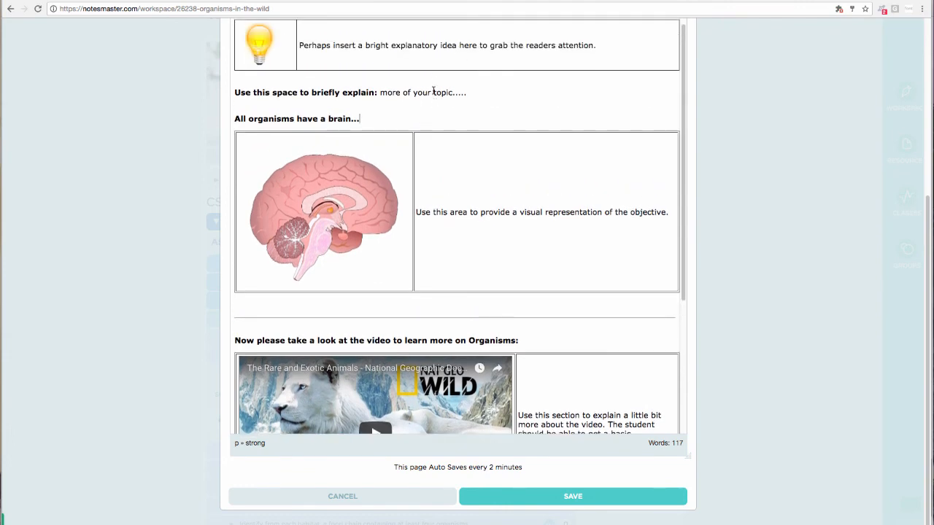
scroll(433, 86, down, 5)
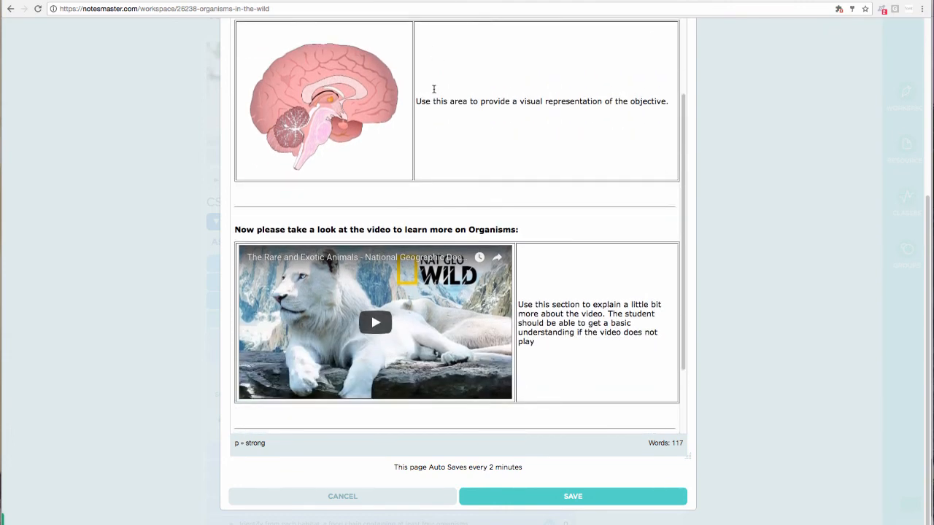
scroll(442, 219, down, 3)
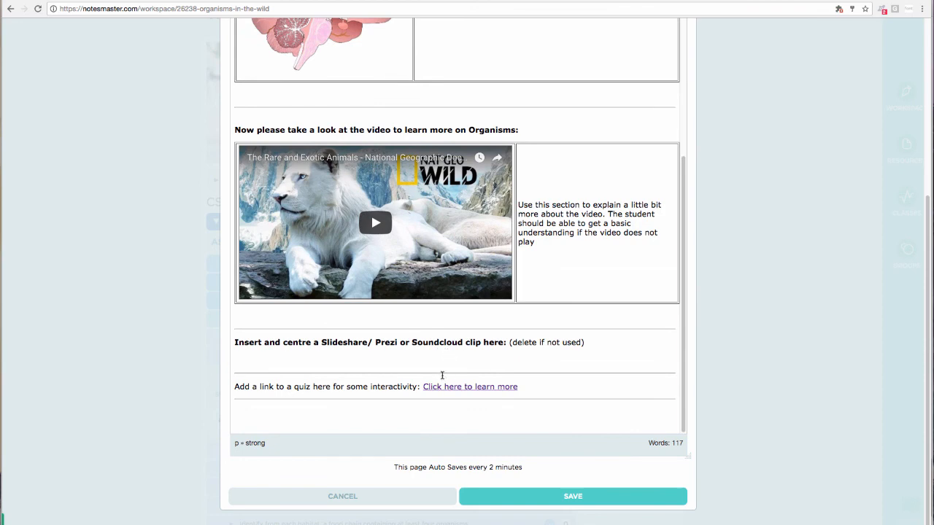
scroll(441, 372, up, 8)
scroll(436, 367, up, 4)
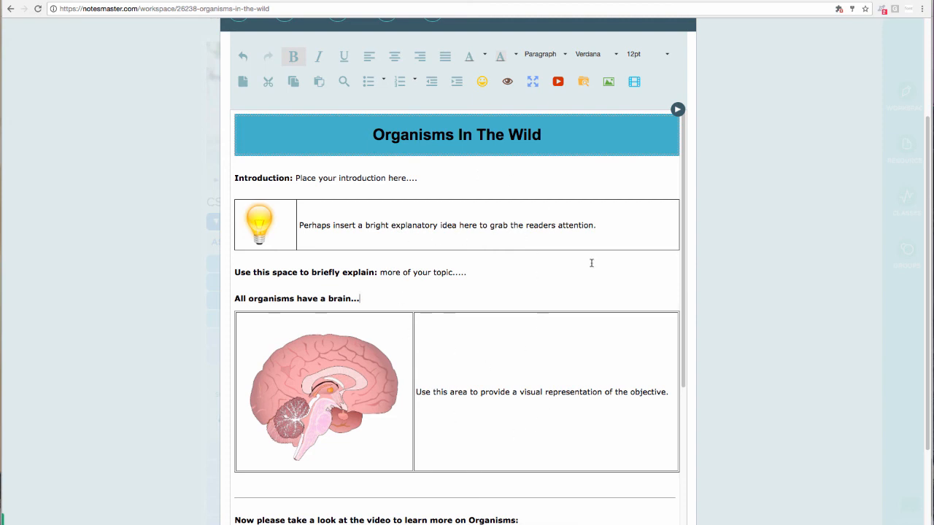
Save the note "Organisms In The Wild"
scroll(461, 114, up, 3)
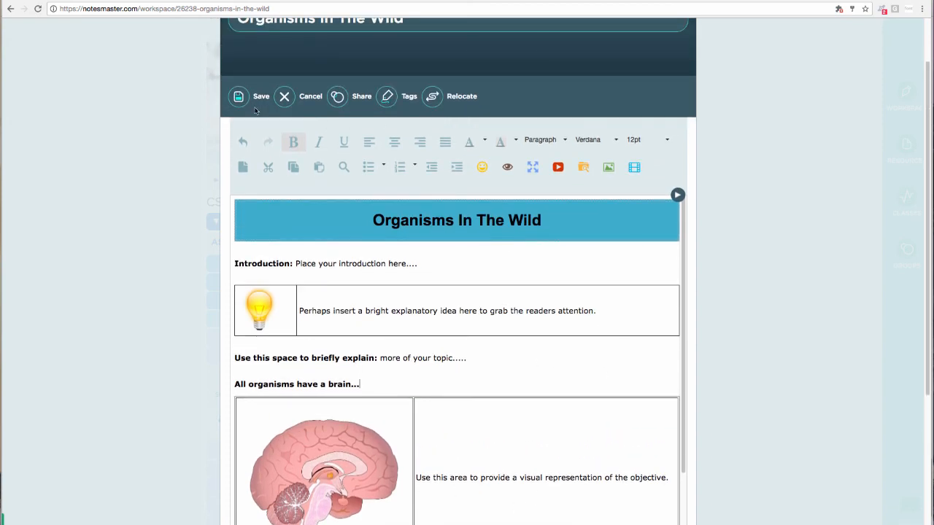
click(253, 97)
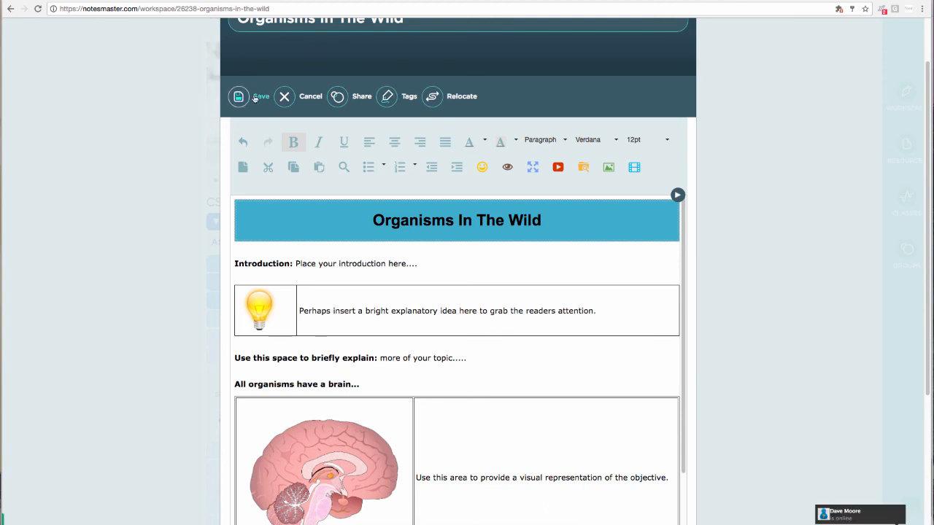
scroll(319, 451, down, 1)
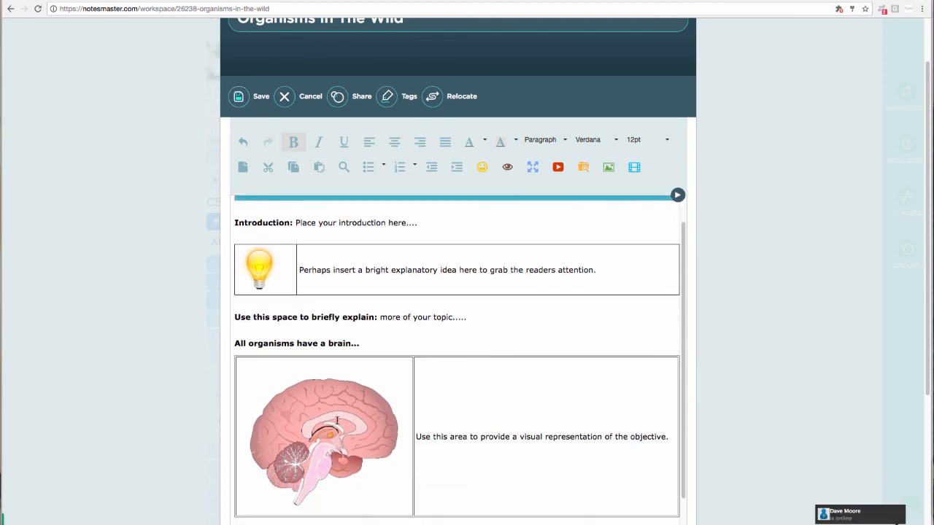
Open the file manager and go from the public Blood_and_organs images to the personal MyFolder
click(584, 167)
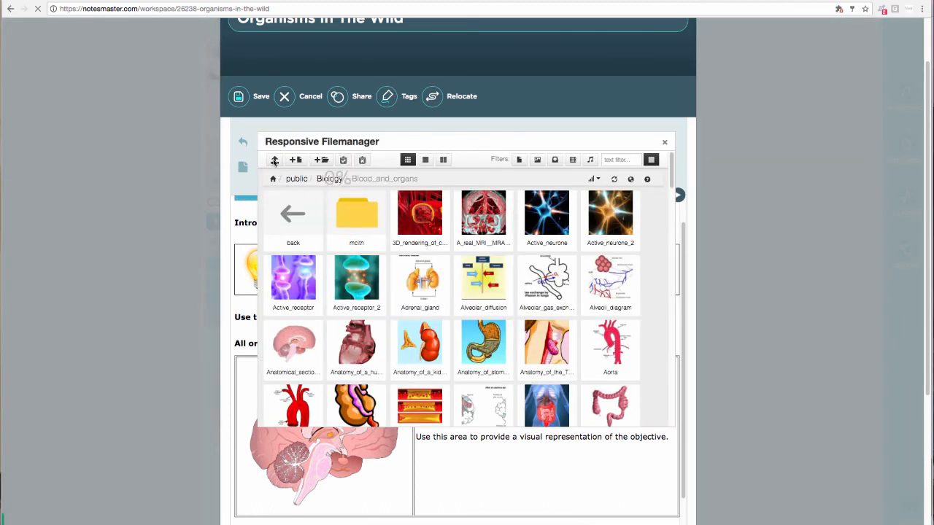
click(285, 212)
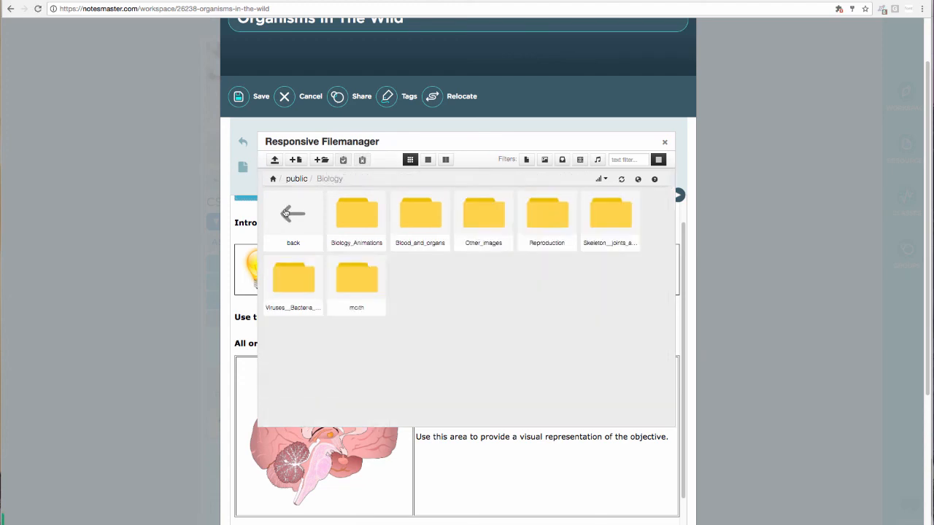
click(284, 212)
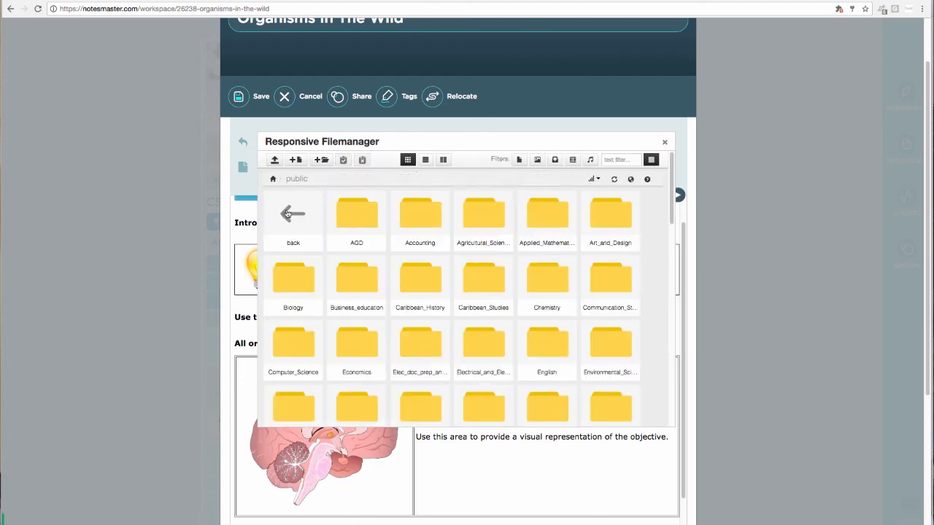
click(288, 214)
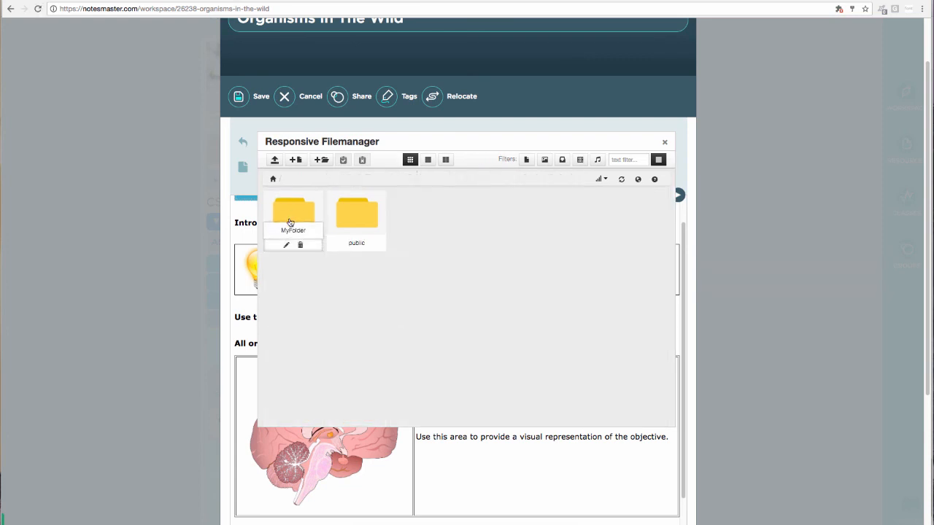
click(289, 222)
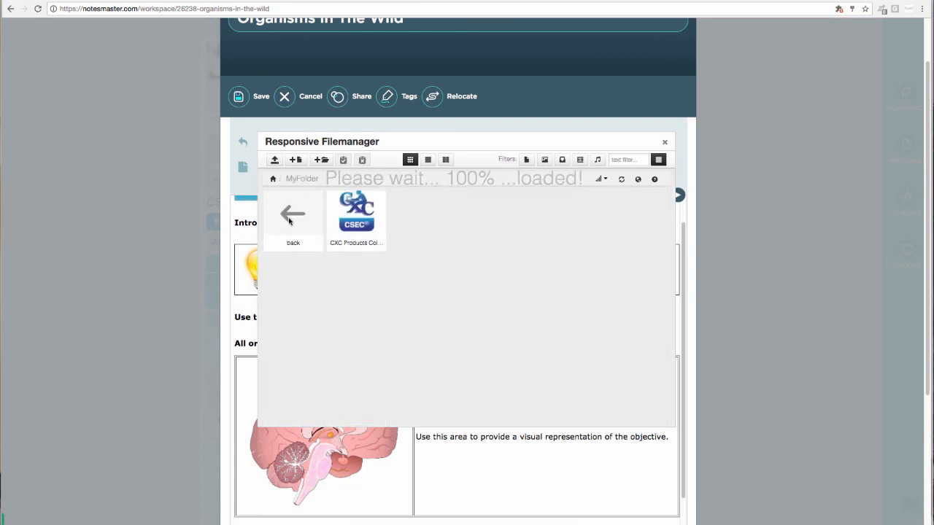
Upload the image "CXC Products Colour_CVQ Vertical.jpg" from the logo folder into MyFolder and return to the file list
click(275, 160)
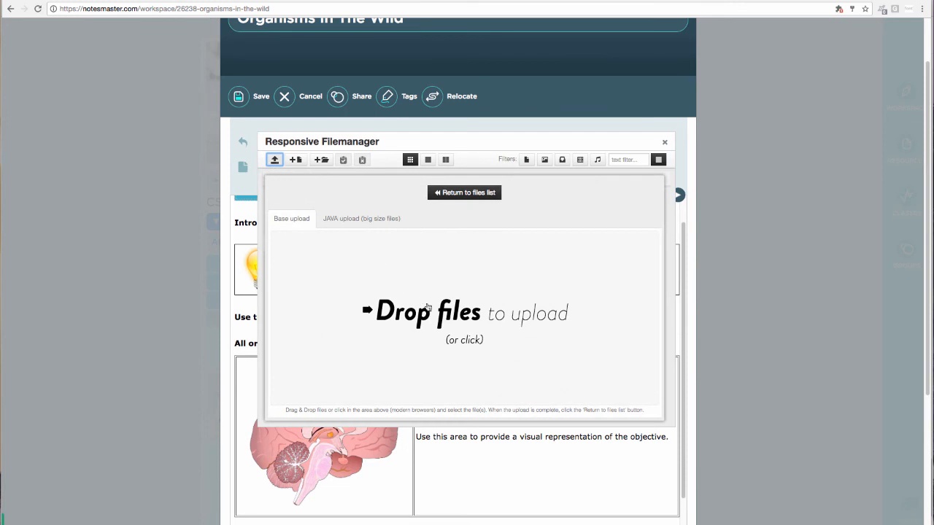
click(441, 315)
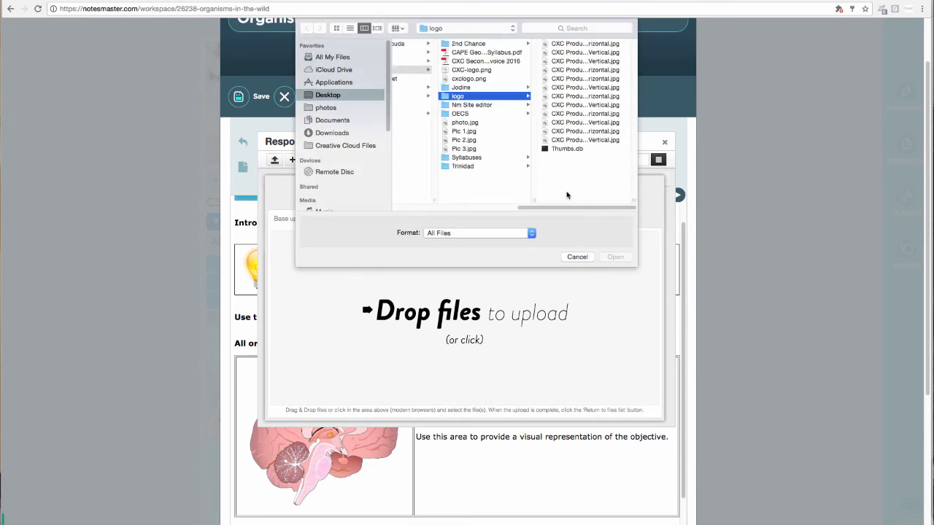
click(562, 123)
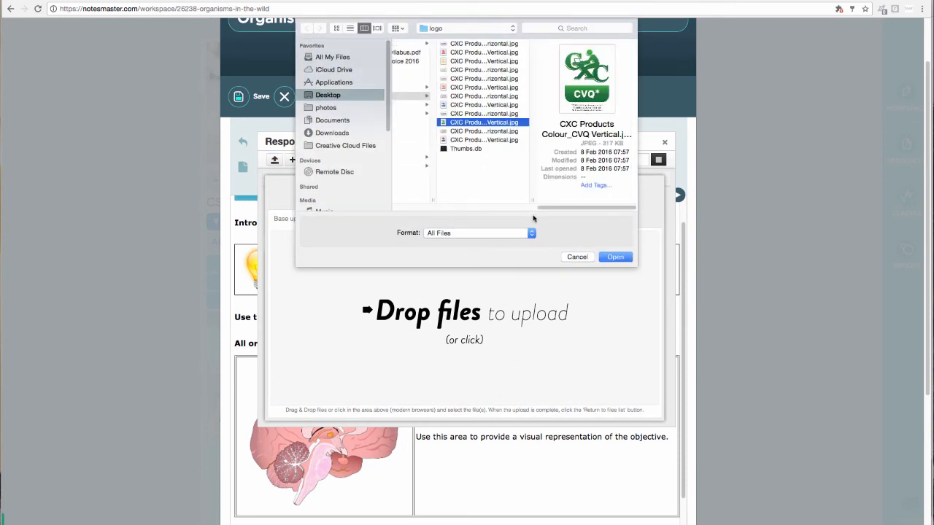
click(616, 258)
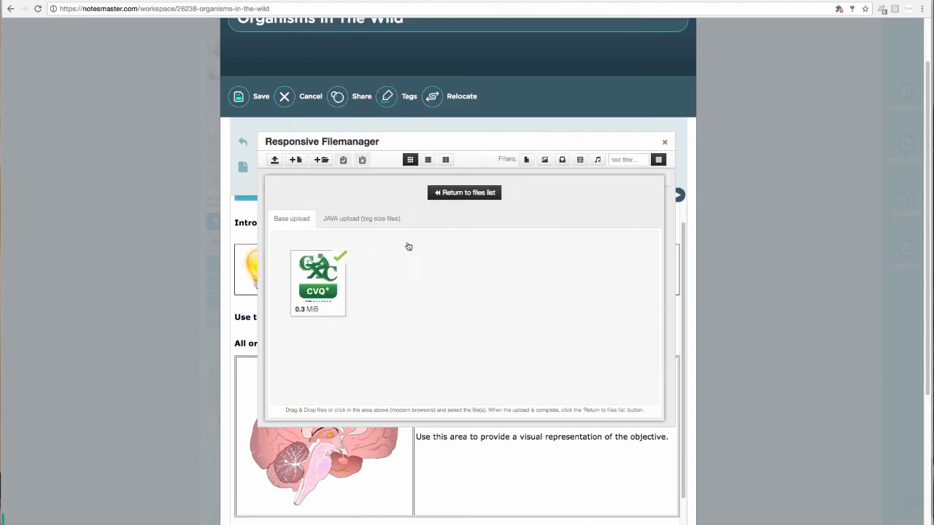
click(471, 196)
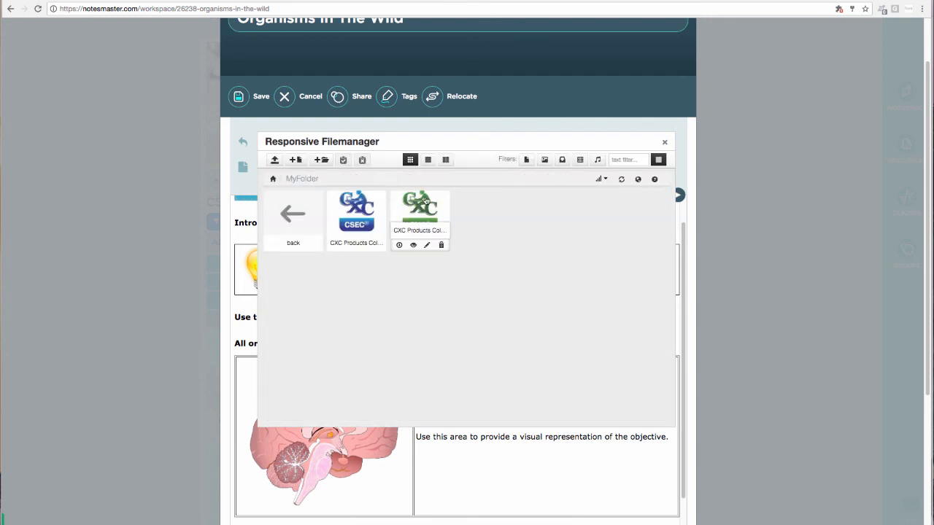
Insert the uploaded CVQ logo after "All organisms have a brain..." and shrink the oversized picture by its corner handle
click(425, 201)
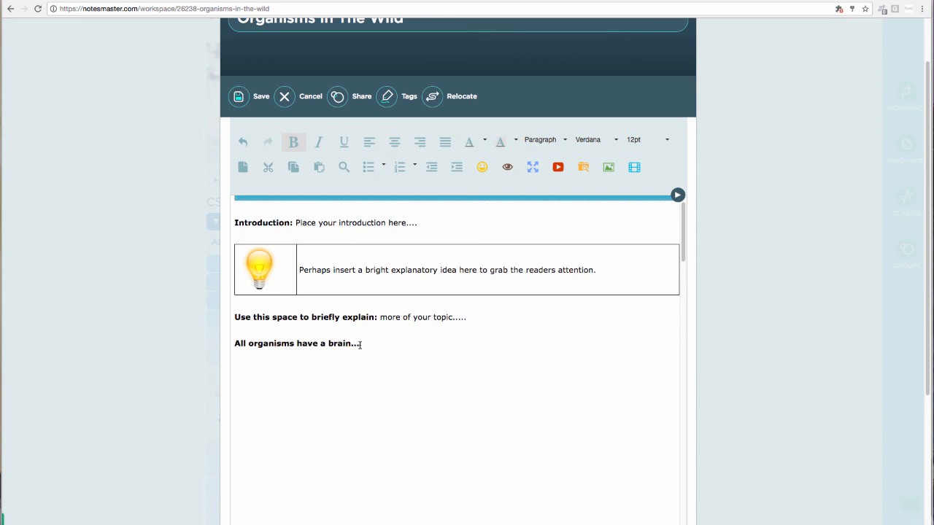
scroll(437, 328, down, 3)
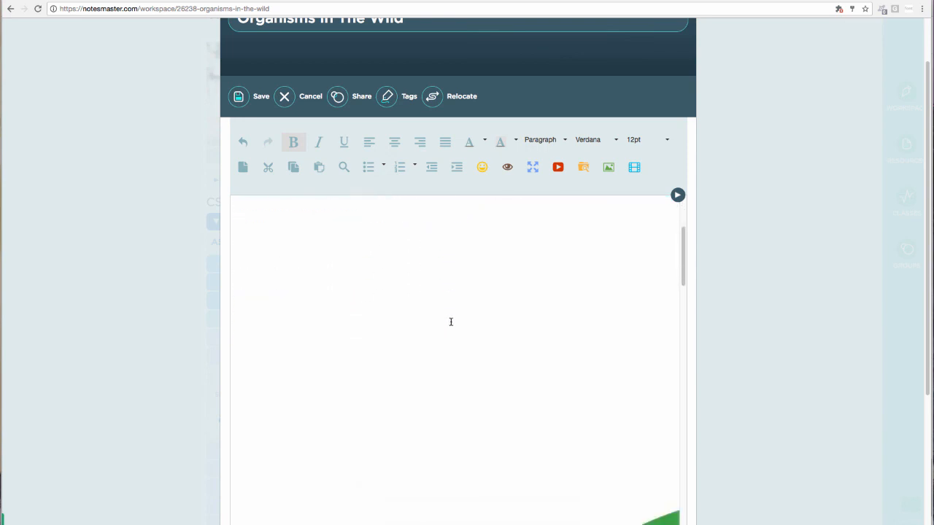
key(ctrl+a)
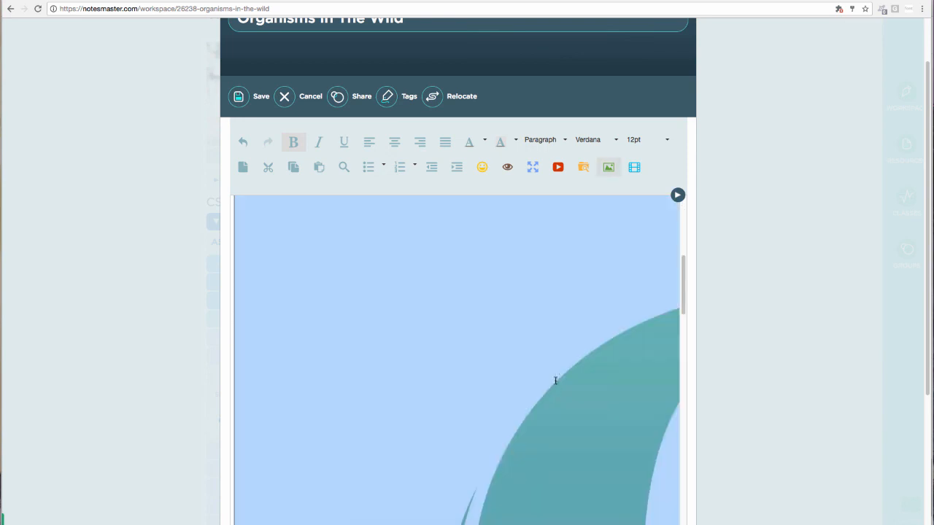
scroll(289, 284, up, 4)
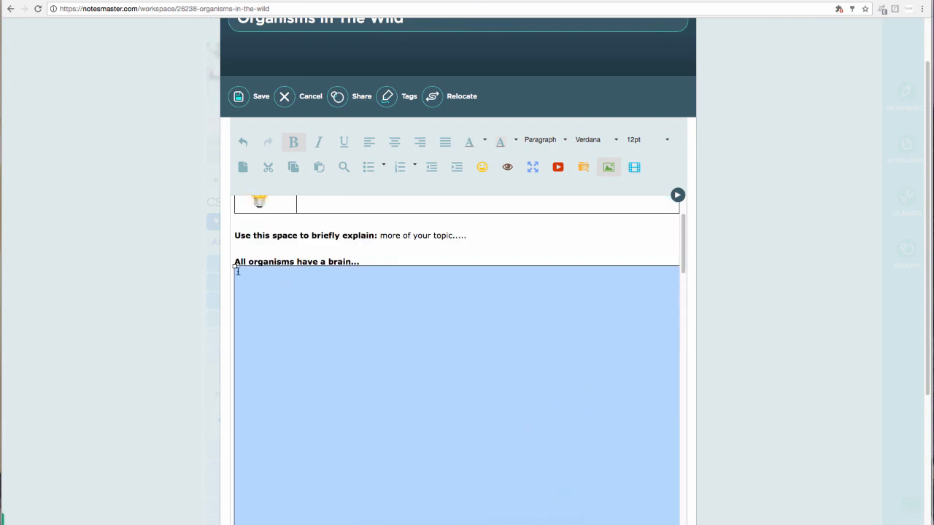
drag(235, 269, 631, 493)
drag(234, 264, 562, 462)
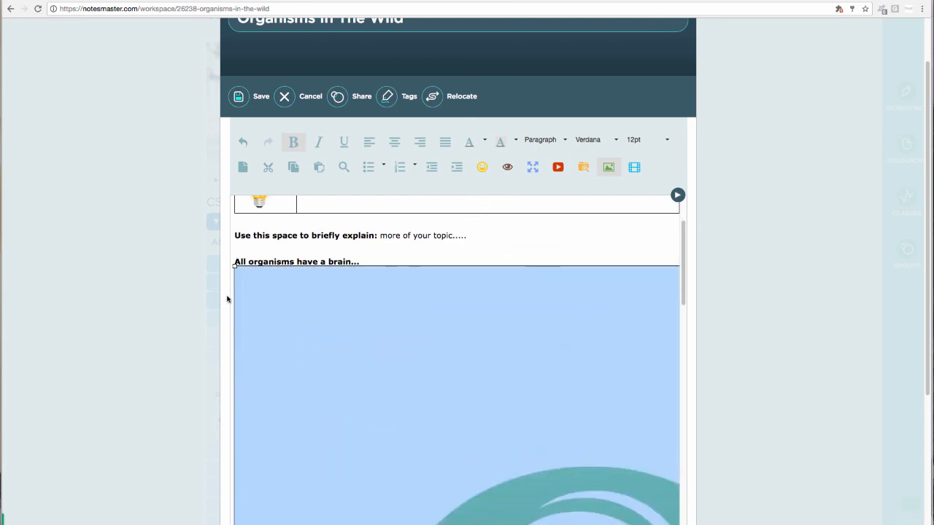
drag(234, 266, 316, 340)
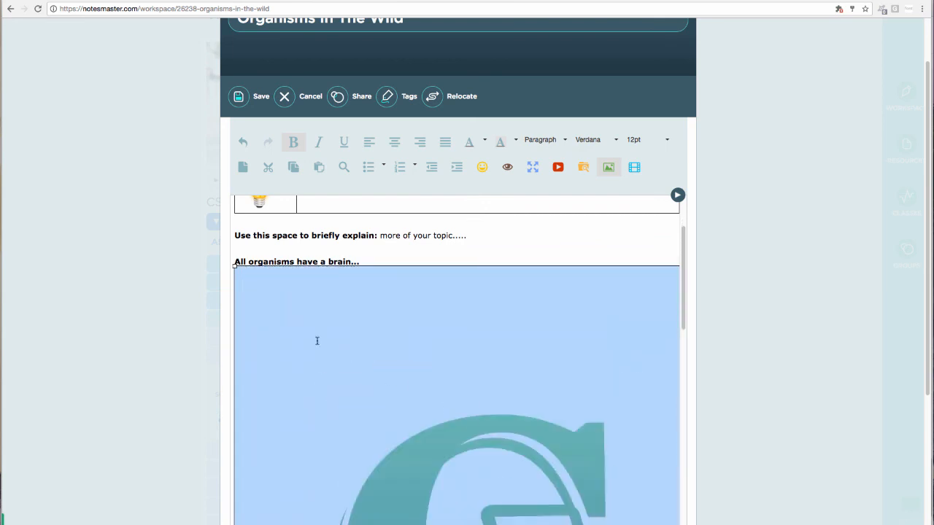
drag(234, 266, 554, 487)
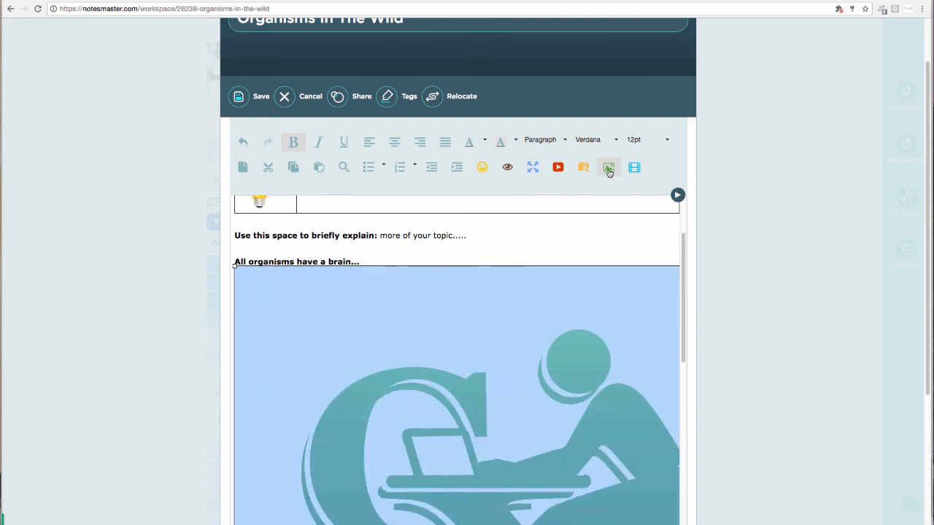
Set the CVQ logo's width to 222 in the image dimensions, keeping its proportions constrained
click(609, 173)
double_click(452, 294)
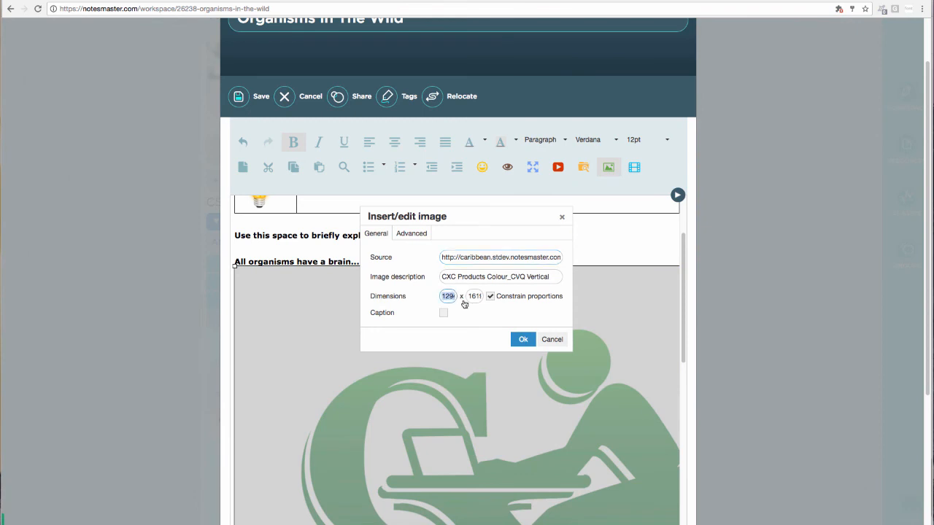
text(222)
click(520, 339)
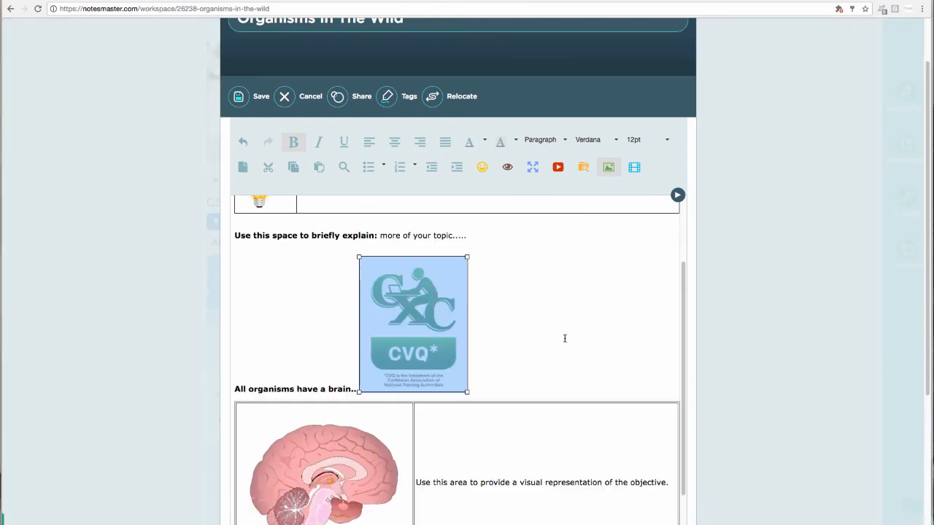
Delete the CVQ logo beside the heading "All organisms have a brain..."
click(564, 338)
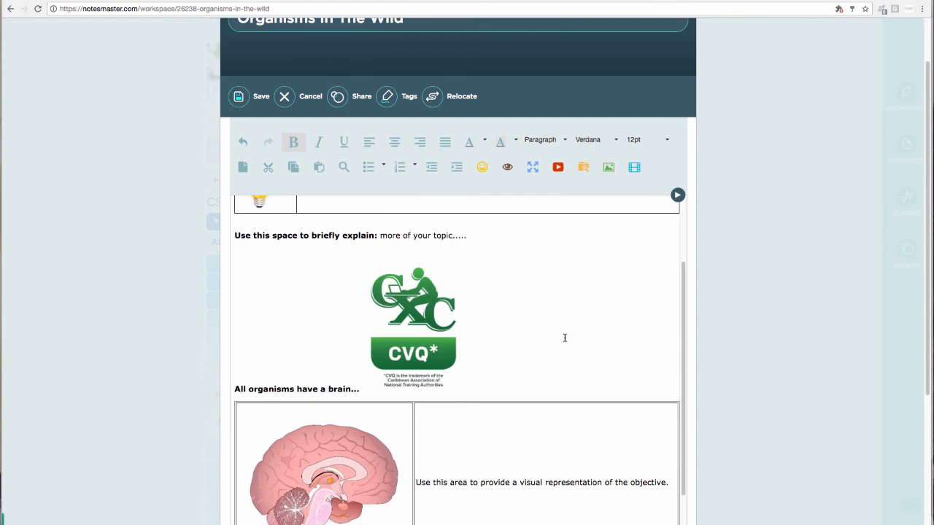
scroll(562, 336, down, 2)
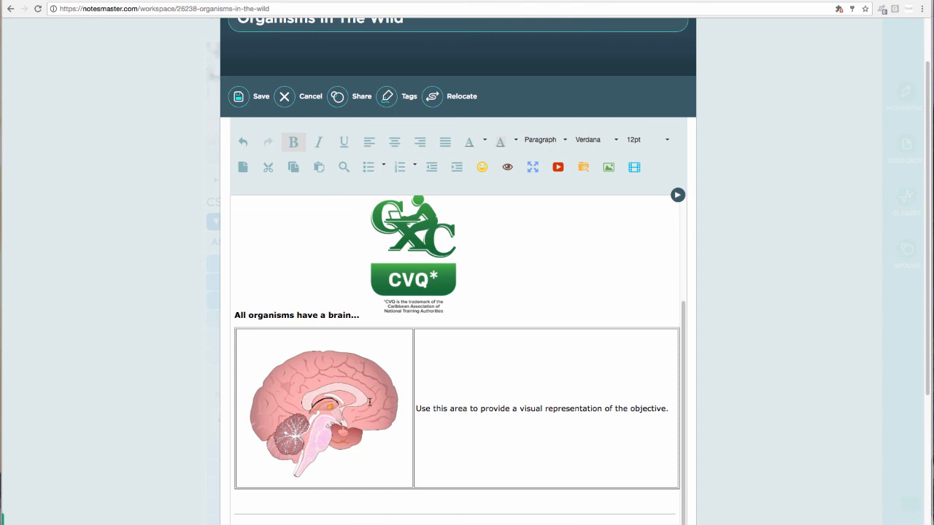
key(BackSpace)
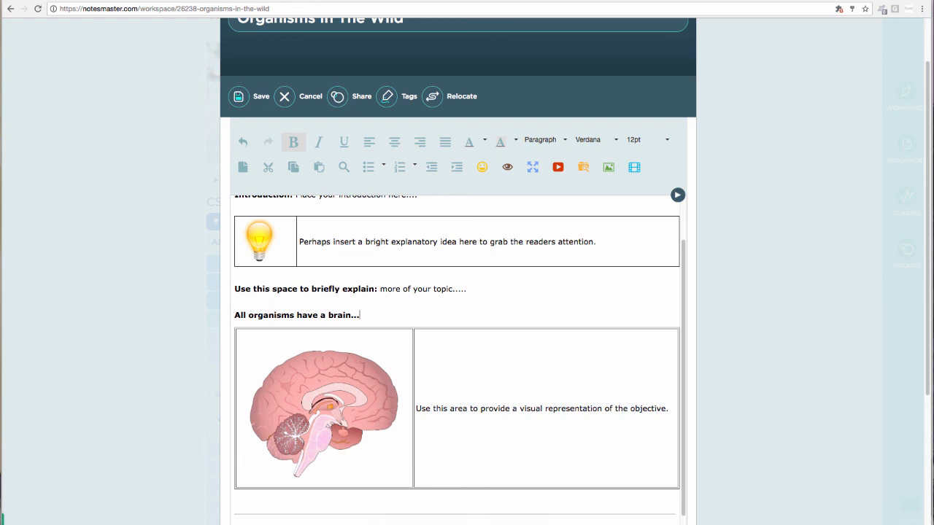
scroll(343, 375, up, 3)
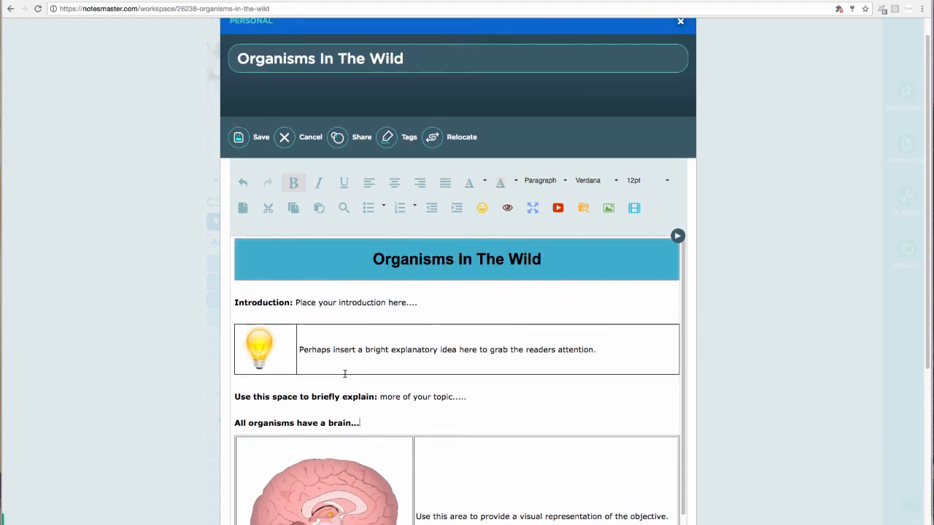
scroll(345, 373, down, 4)
scroll(345, 370, down, 3)
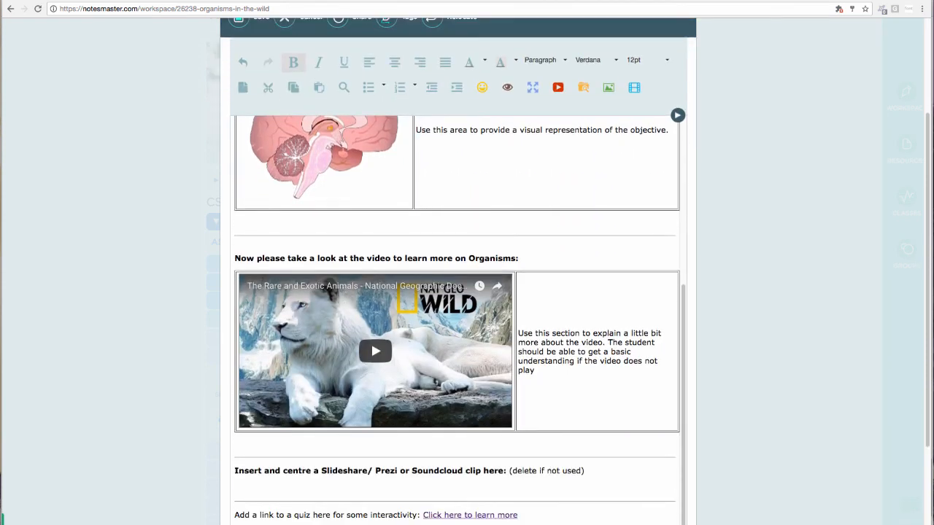
Save the note "Organisms In The Wild" and close the Notes Editor, returning to the workspace
scroll(317, 479, down, 1)
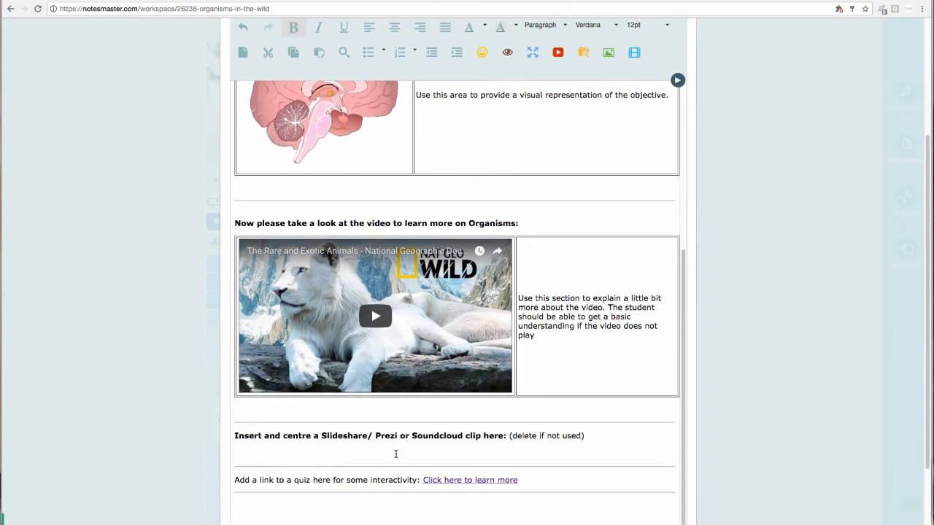
scroll(400, 438, down, 2)
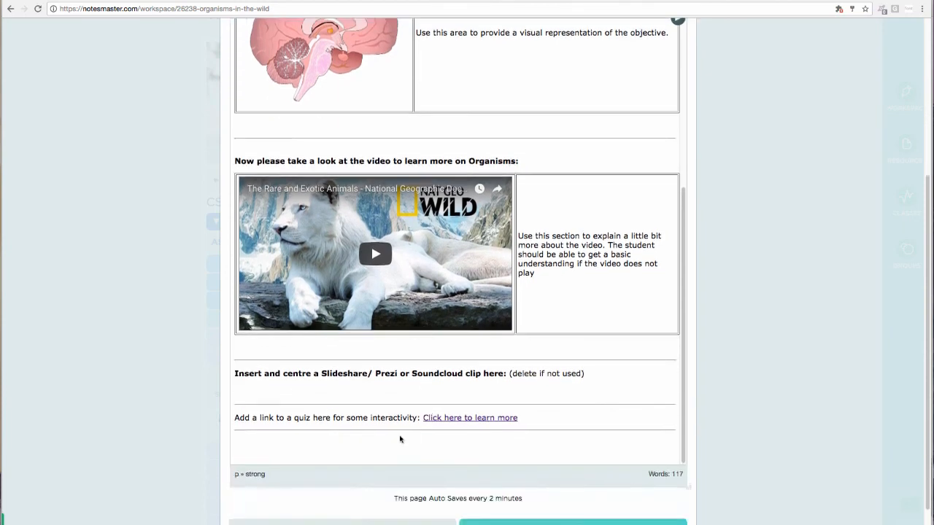
scroll(397, 404, up, 3)
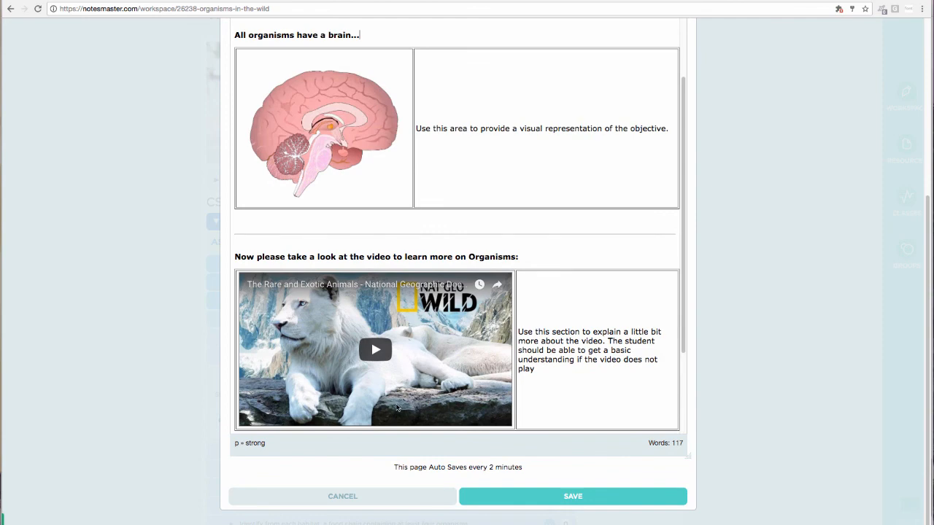
scroll(397, 407, up, 5)
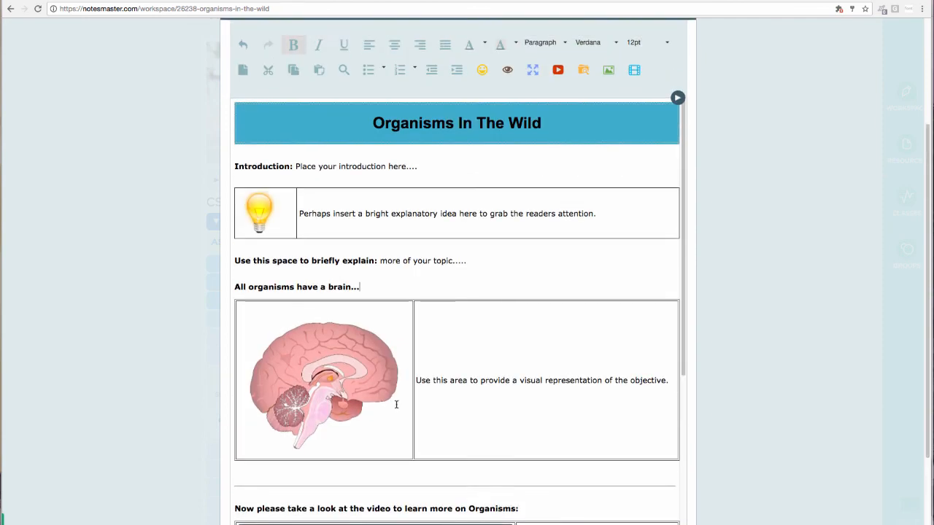
click(239, 51)
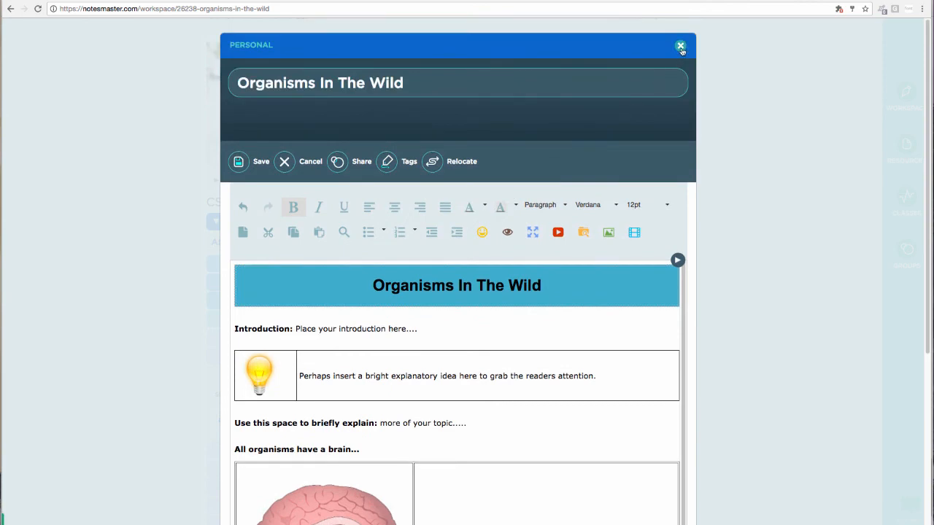
click(680, 48)
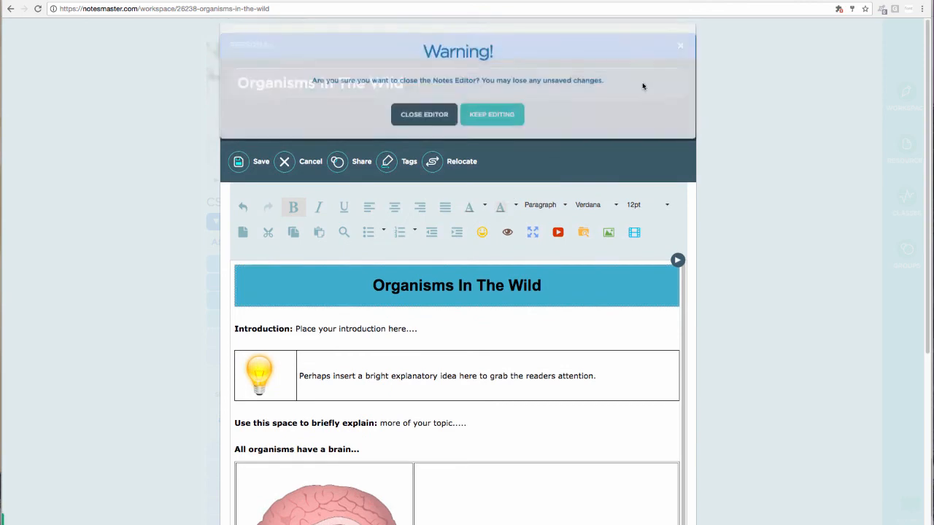
click(440, 124)
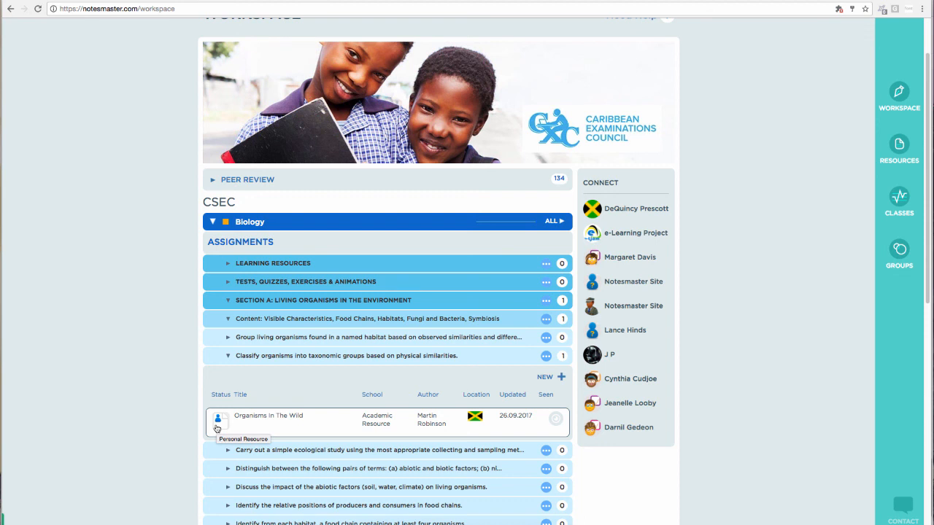
Collapse the objective "Classify organisms into taxonomic groups based on physical similarities." and the CSEC Biology subject in the workspace
scroll(217, 429, up, 1)
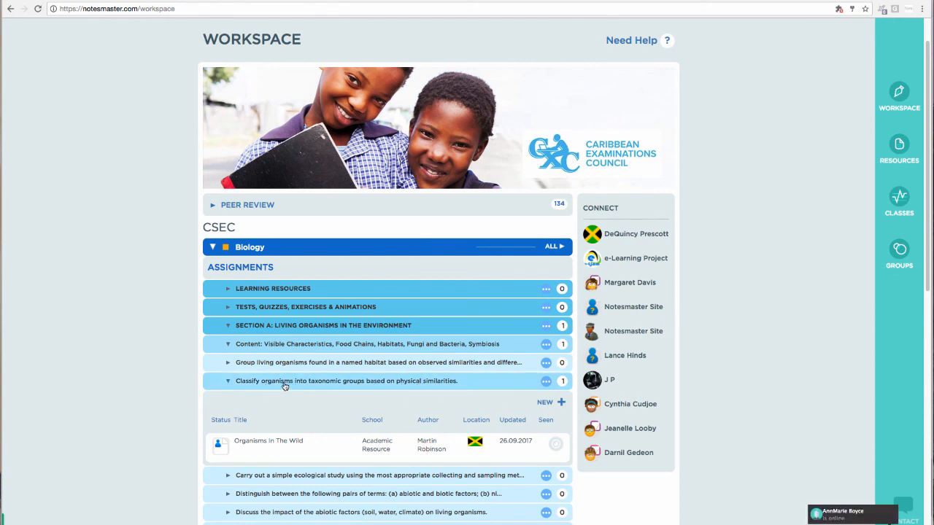
click(285, 386)
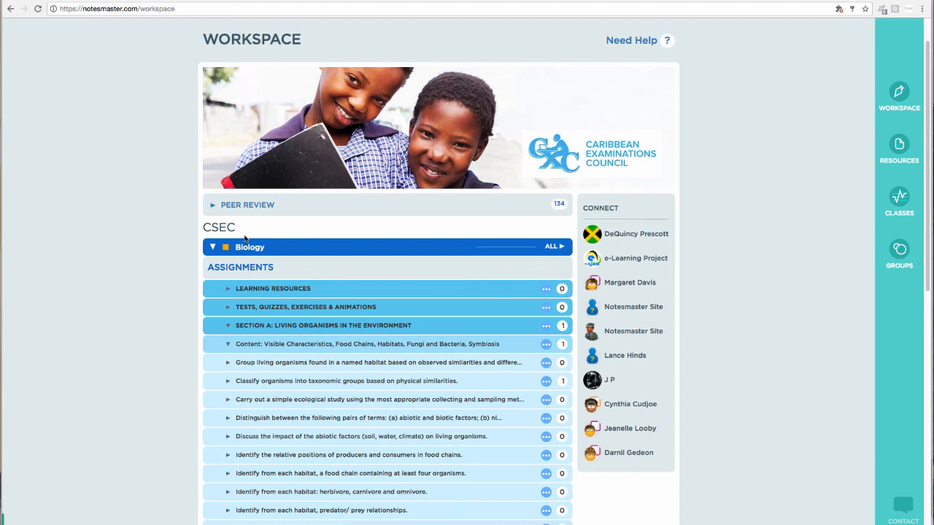
scroll(369, 313, up, 1)
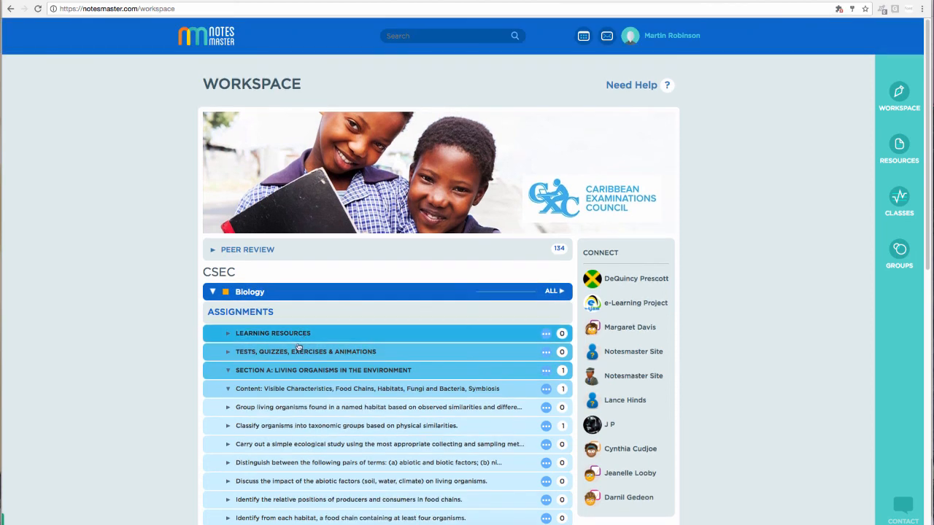
click(249, 296)
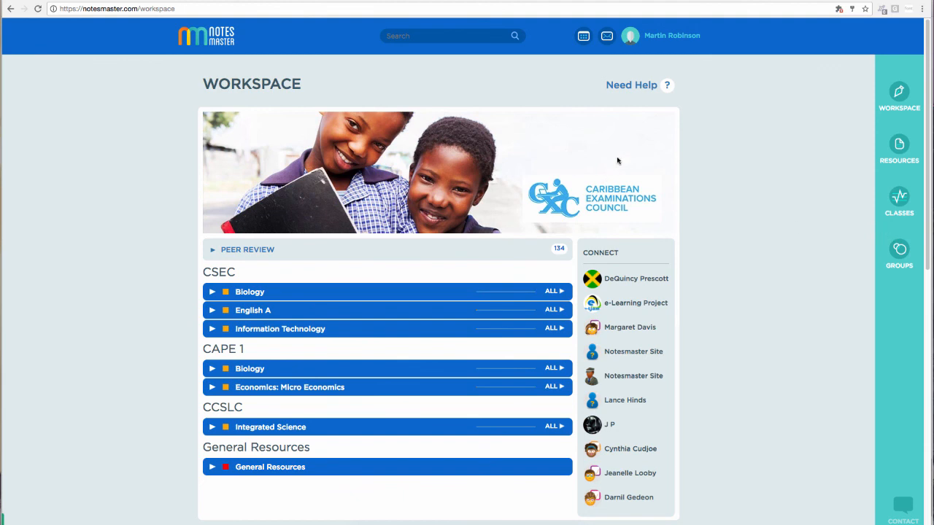
click(685, 0)
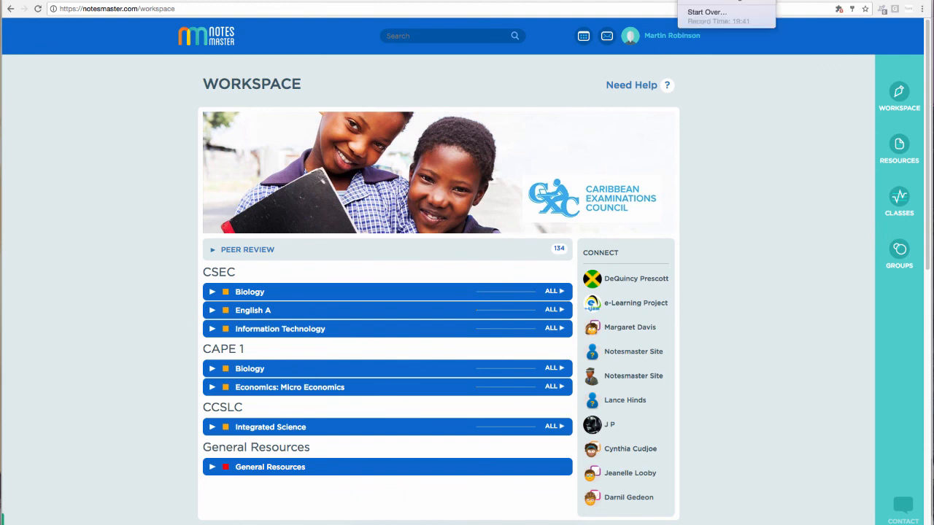